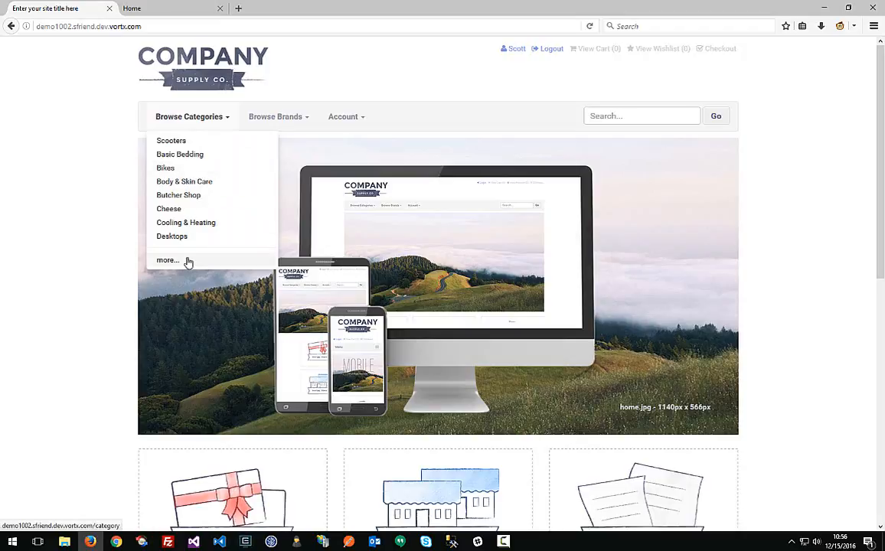
# Open the product groups list of categories in the store's admin console.
pyautogui.click(147, 8)
pyautogui.moveTo(36, 125)
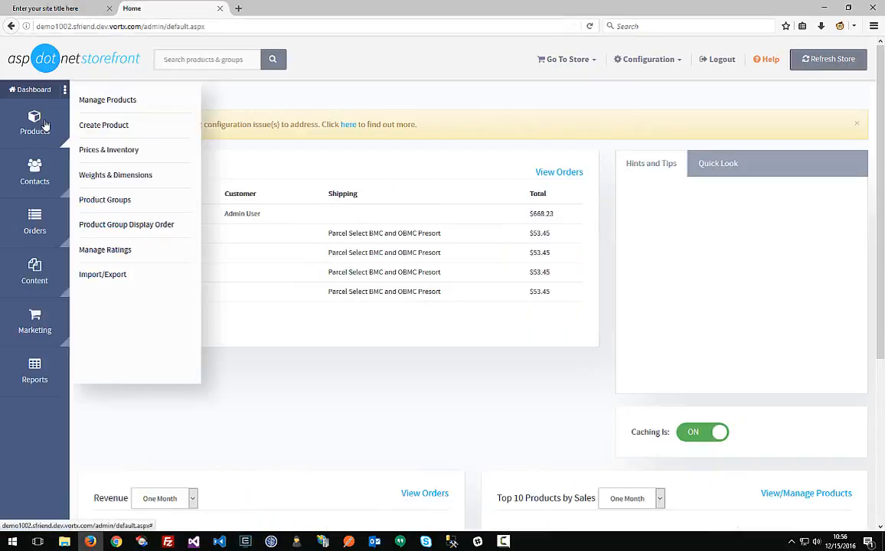
pyautogui.click(103, 200)
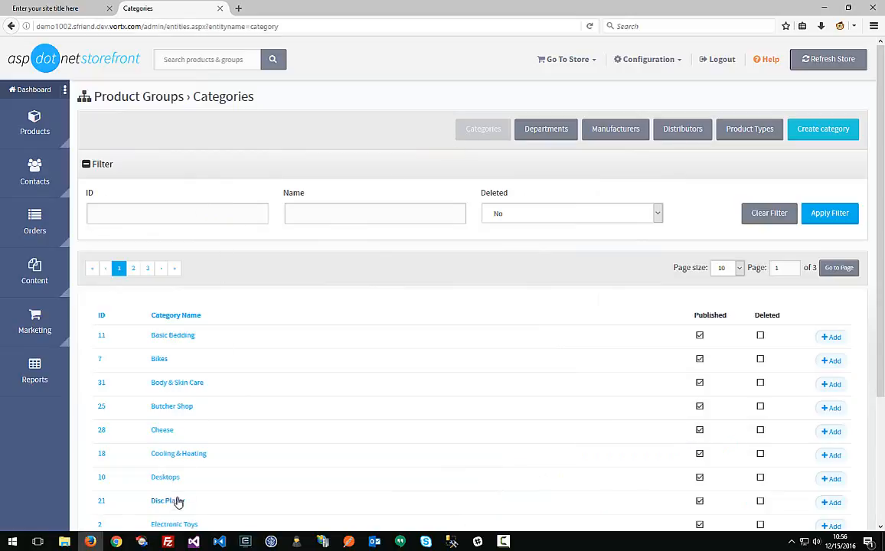
# View the Departments and Manufacturers product groups, and return to the Categories list.
pyautogui.click(547, 131)
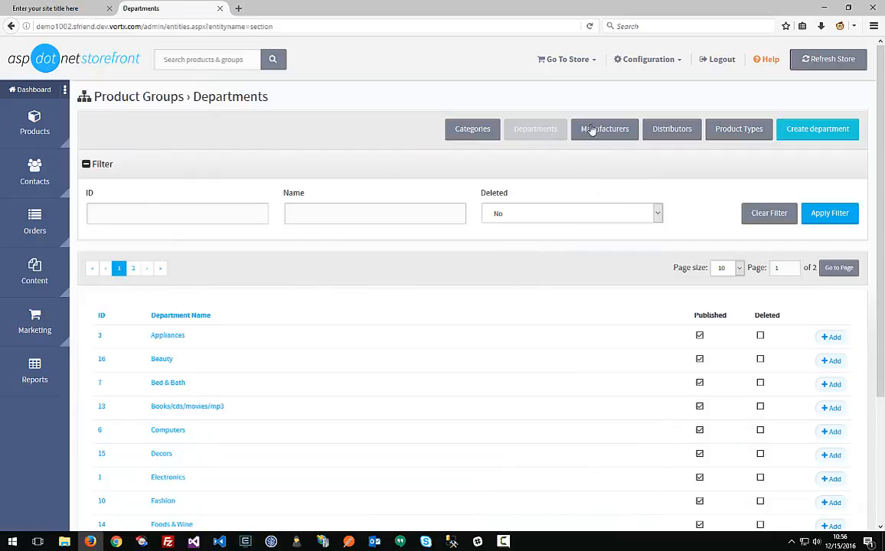
pyautogui.click(614, 129)
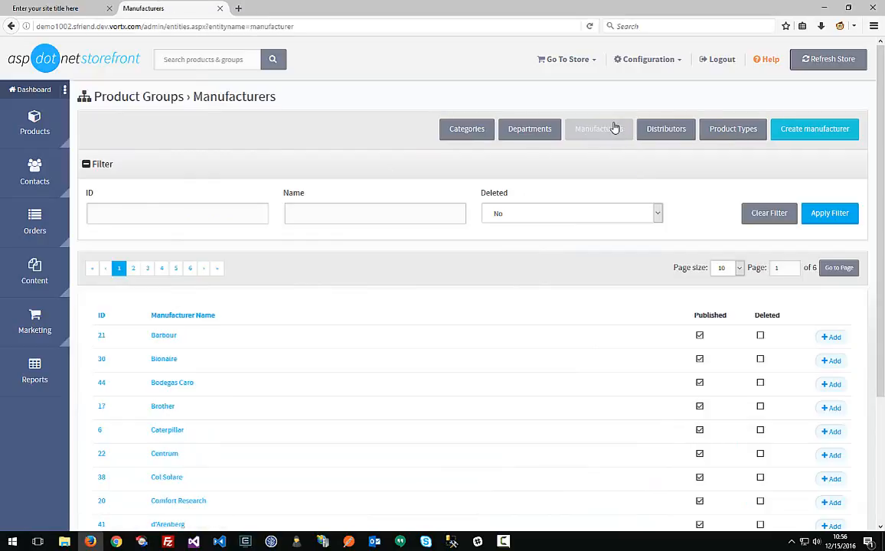
pyautogui.click(545, 130)
pyautogui.click(462, 135)
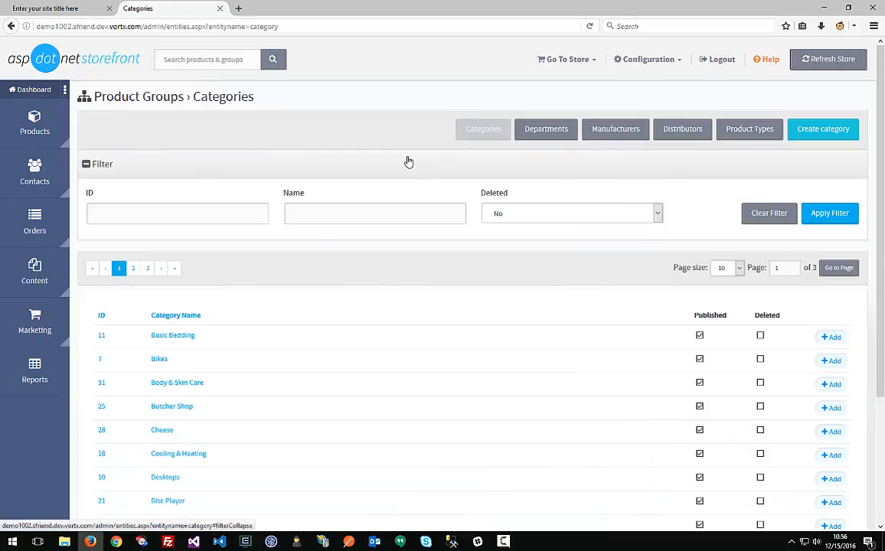
# Create a new category named Customer Favorites and save it.
pyautogui.click(796, 128)
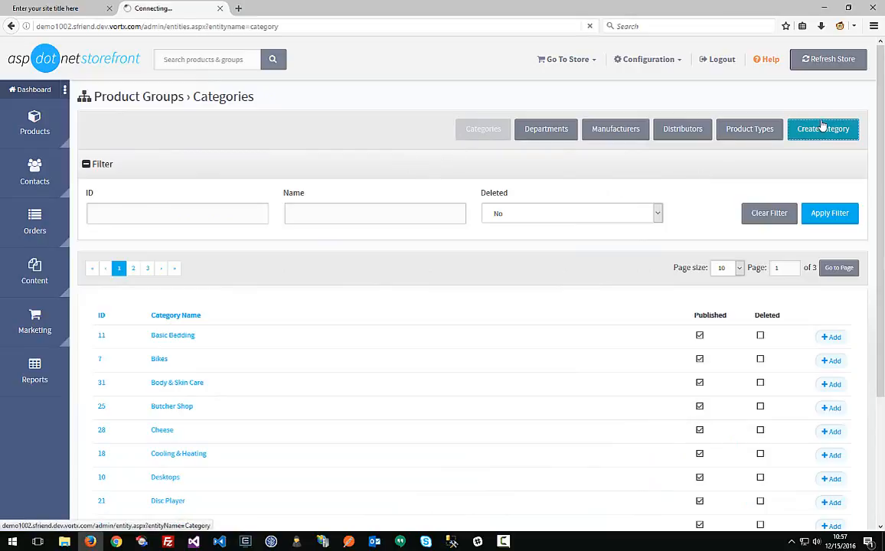
pyautogui.click(431, 234)
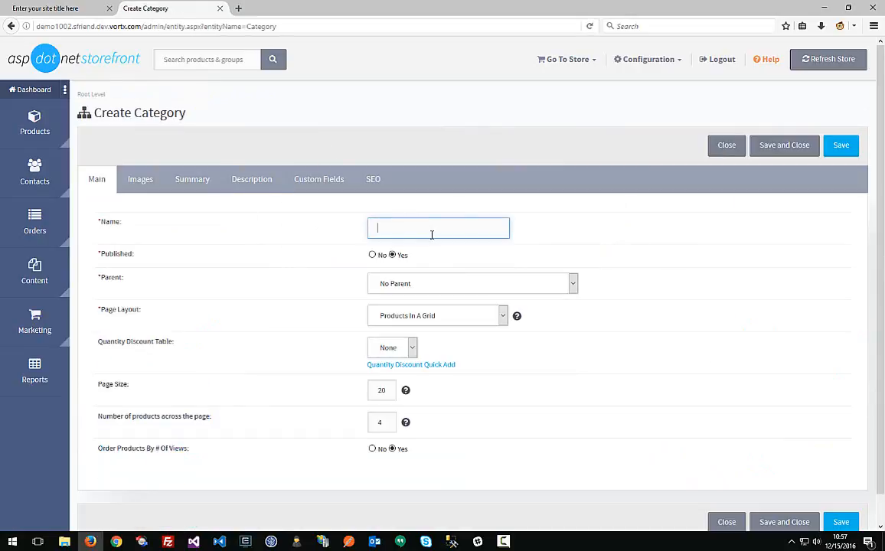
pyautogui.write('M')
pyautogui.click(841, 145)
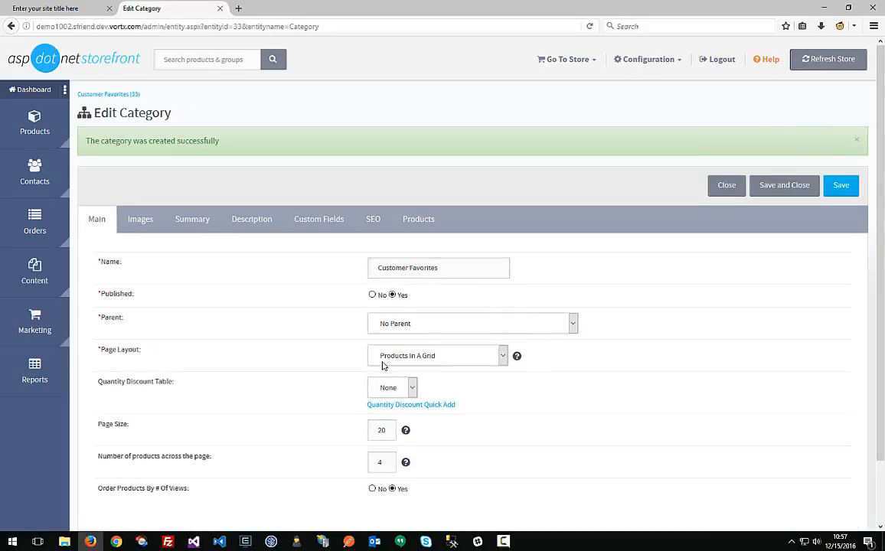
# Review the new category's parent and page layout options, keep Products In A Grid, and save the category.
pyautogui.scroll(-1, 296, 352)
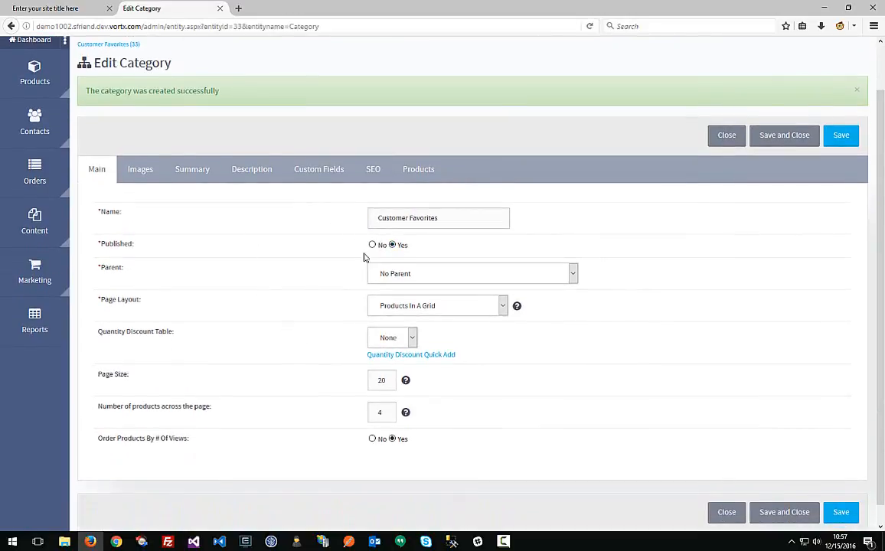
pyautogui.click(396, 277)
pyautogui.click(396, 277)
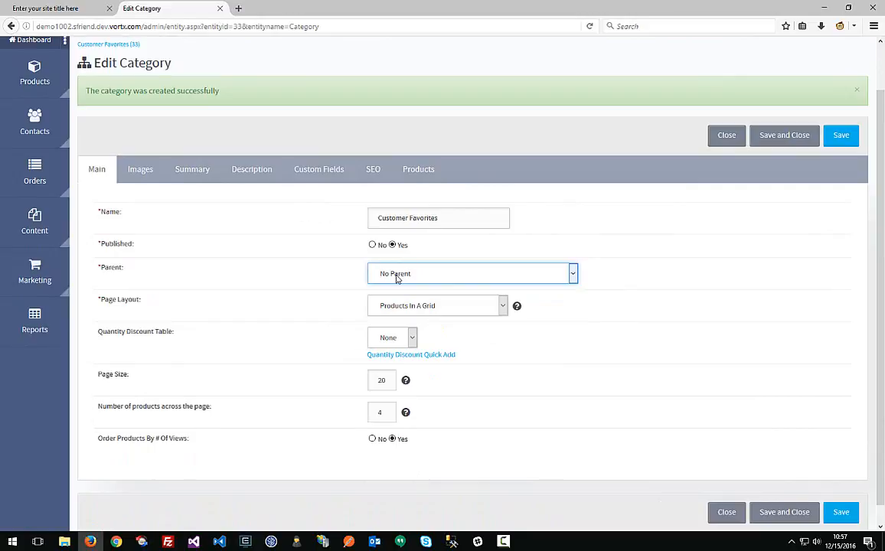
pyautogui.scroll(-1, 359, 276)
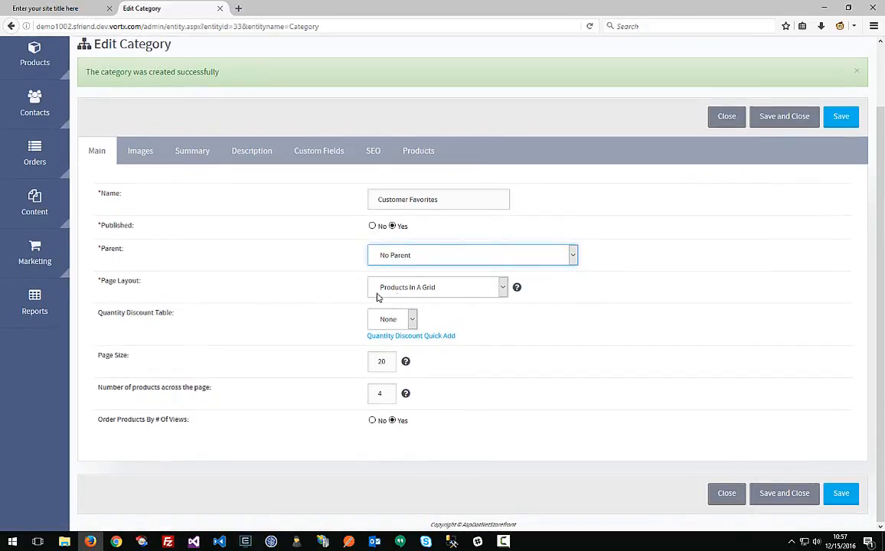
pyautogui.click(379, 295)
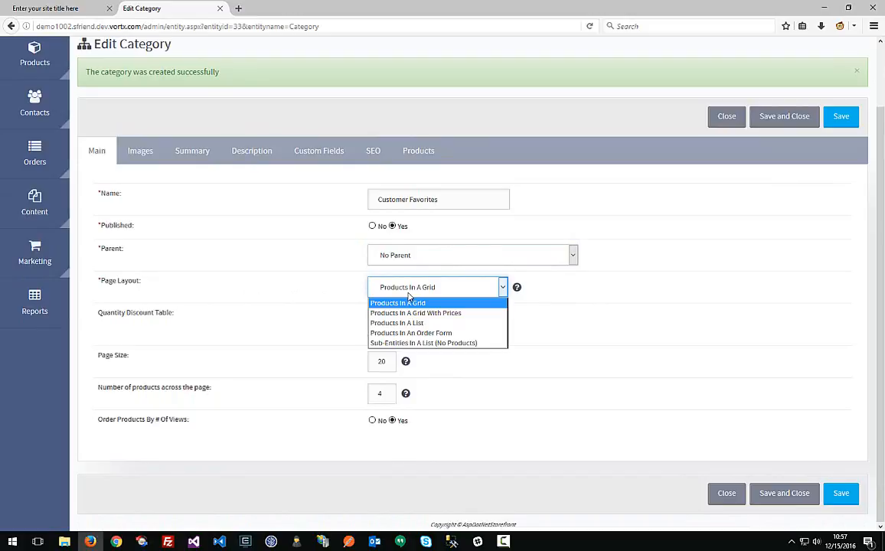
pyautogui.click(409, 297)
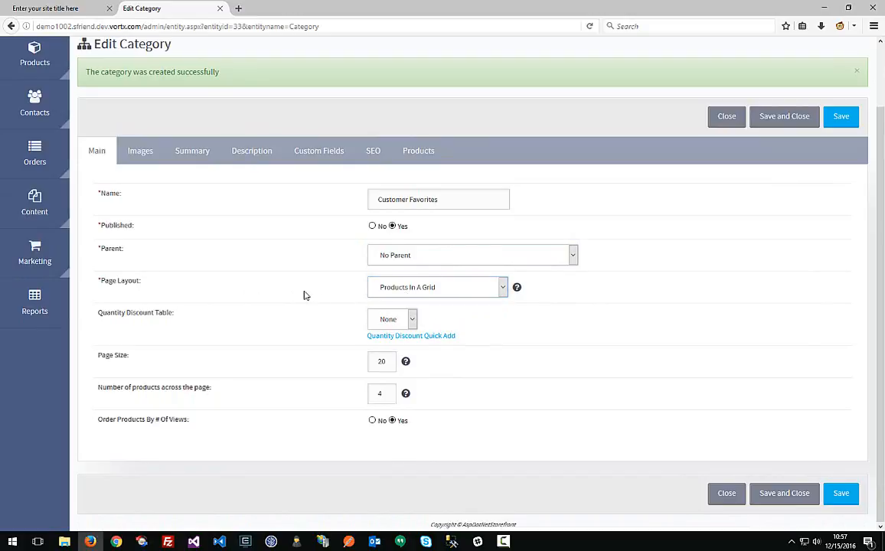
pyautogui.click(840, 116)
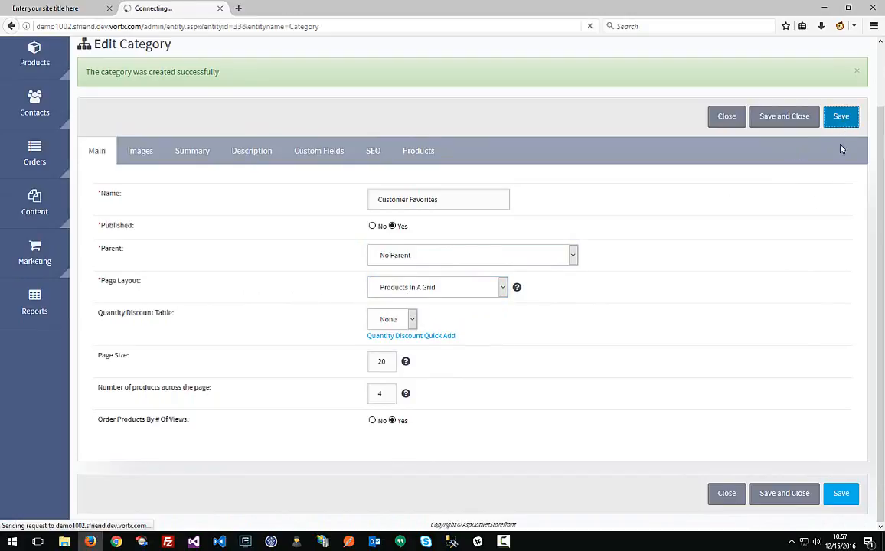
# Refresh the store from the admin console and close the extra dashboard tab.
pyautogui.click(57, 8)
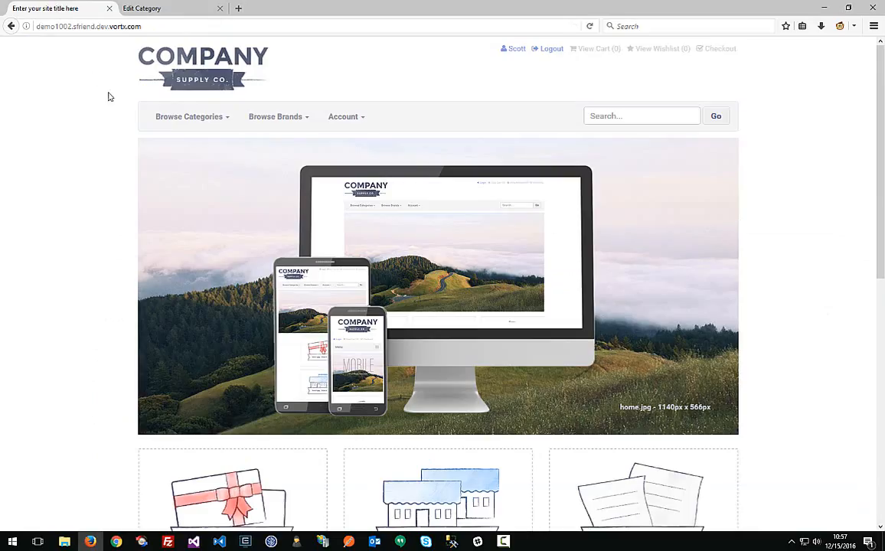
pyautogui.click(140, 9)
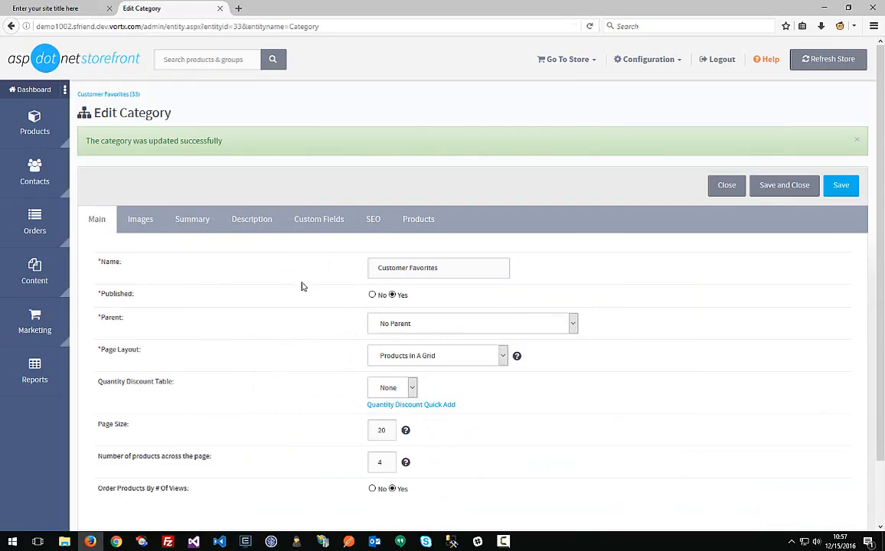
pyautogui.click(828, 61)
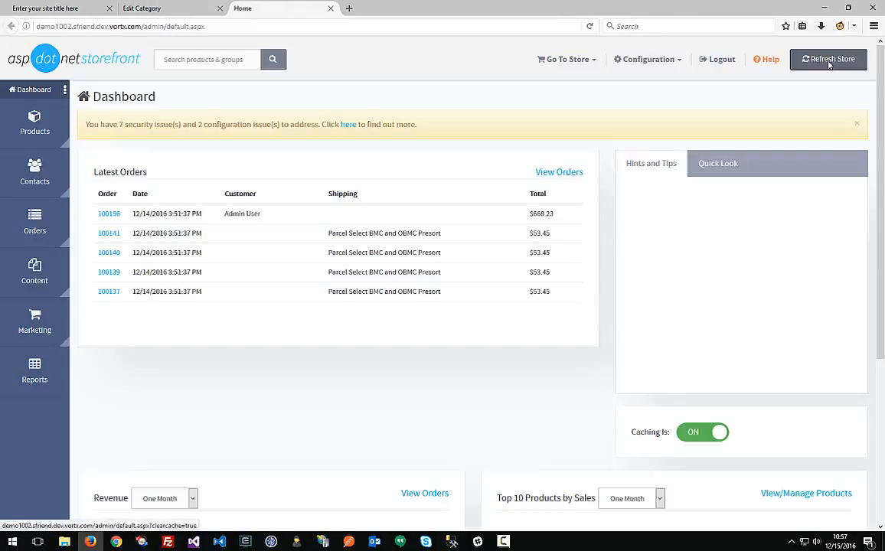
pyautogui.hotkey('ctrl', 'w')
# Reload the storefront, look through the full category list, and open the Customer Favorites category page.
pyautogui.click(46, 9)
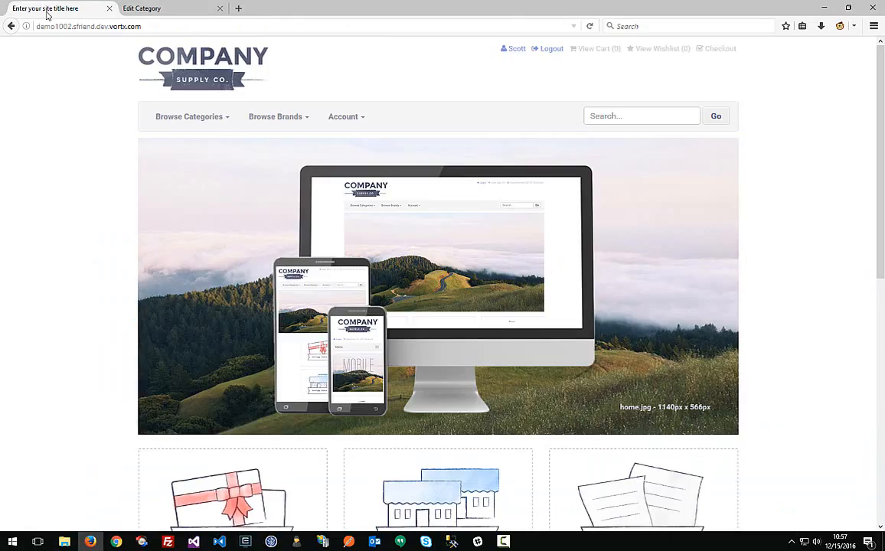
pyautogui.moveTo(190, 121)
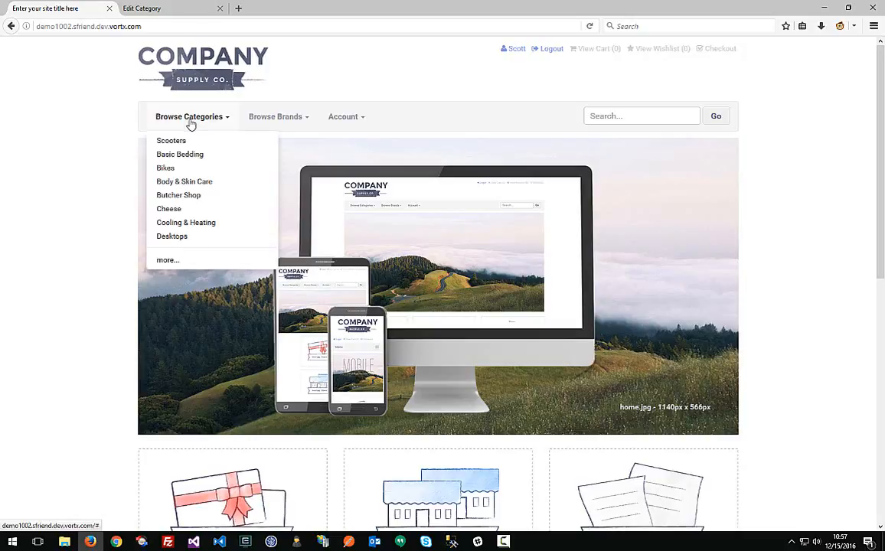
pyautogui.click(148, 140)
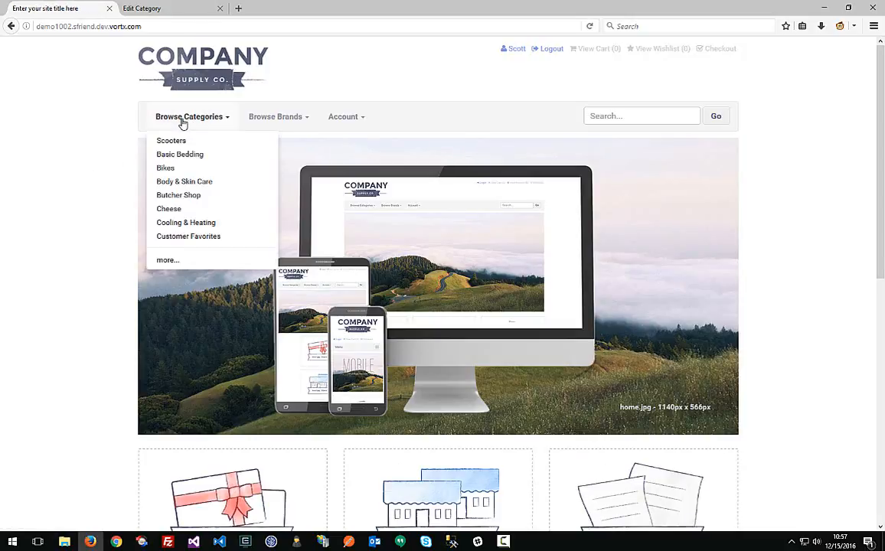
pyautogui.click(167, 260)
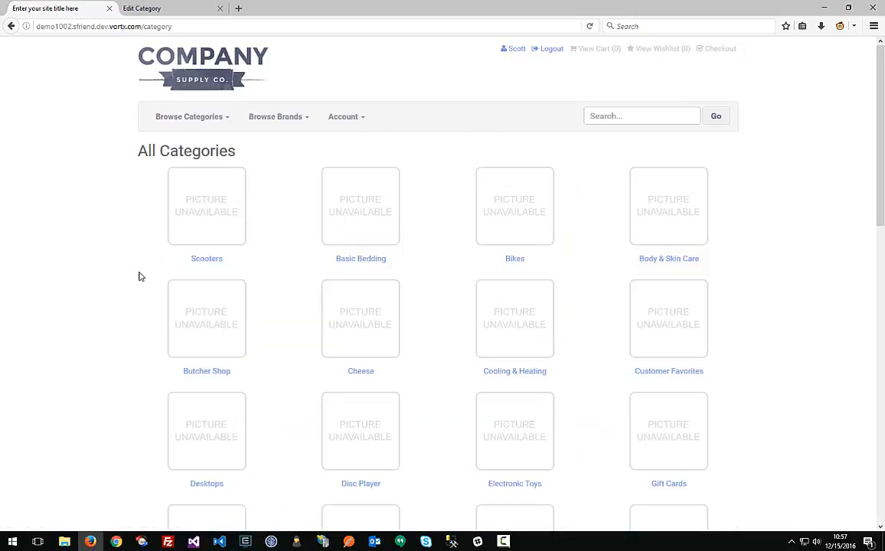
pyautogui.scroll(-2, 113, 280)
pyautogui.scroll(-1, 113, 280)
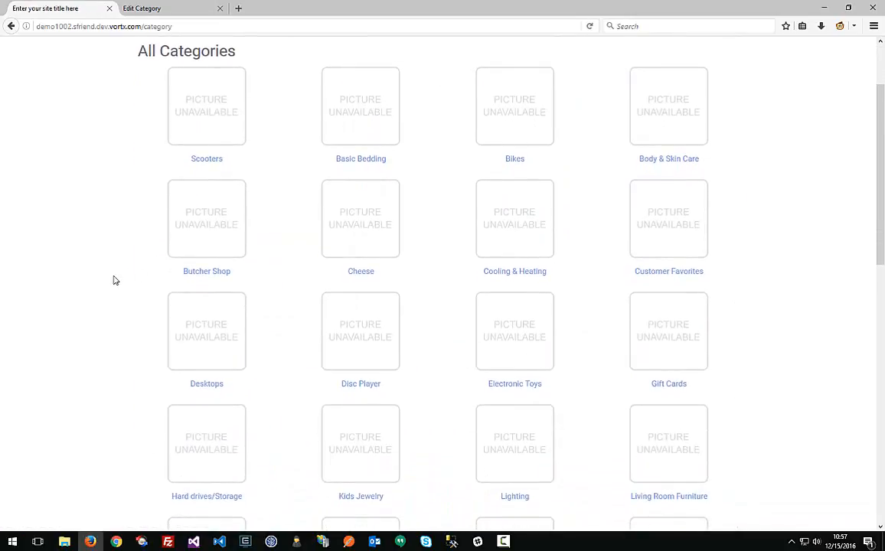
pyautogui.scroll(-1, 123, 260)
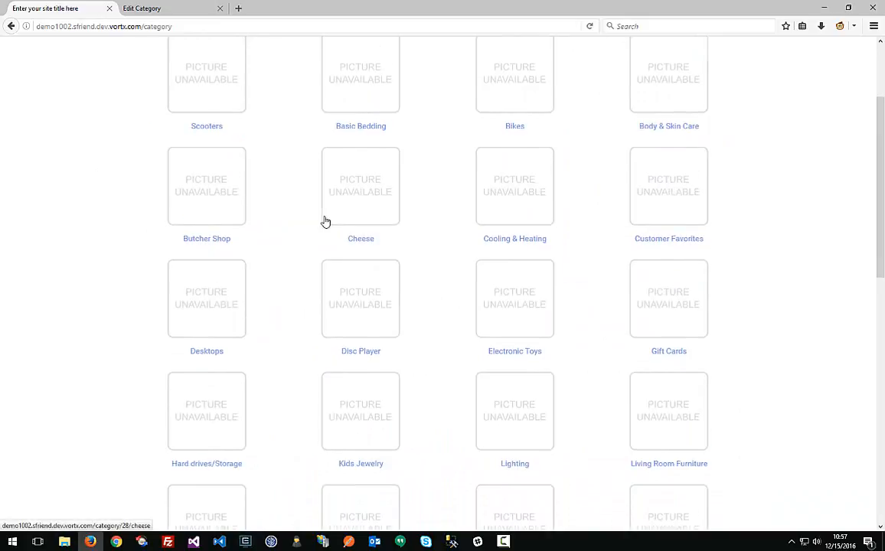
pyautogui.scroll(3, 324, 221)
pyautogui.click(180, 118)
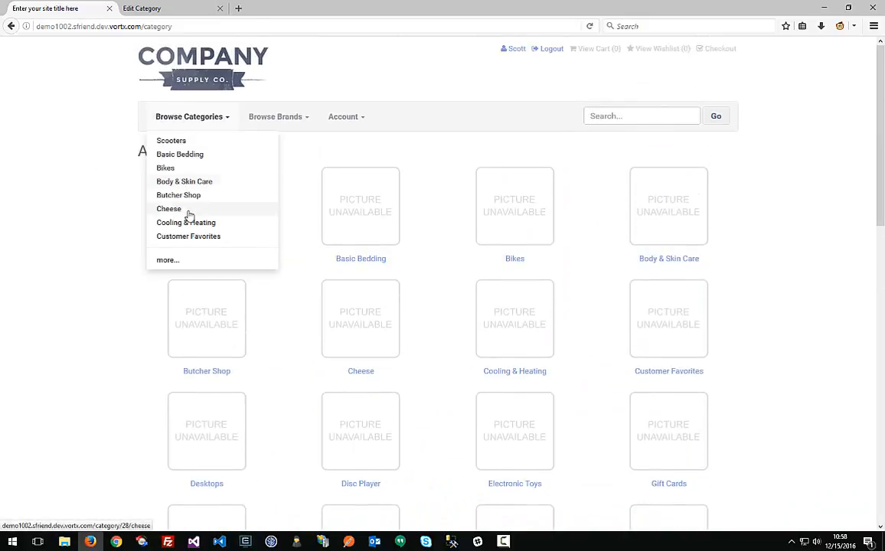
pyautogui.click(233, 244)
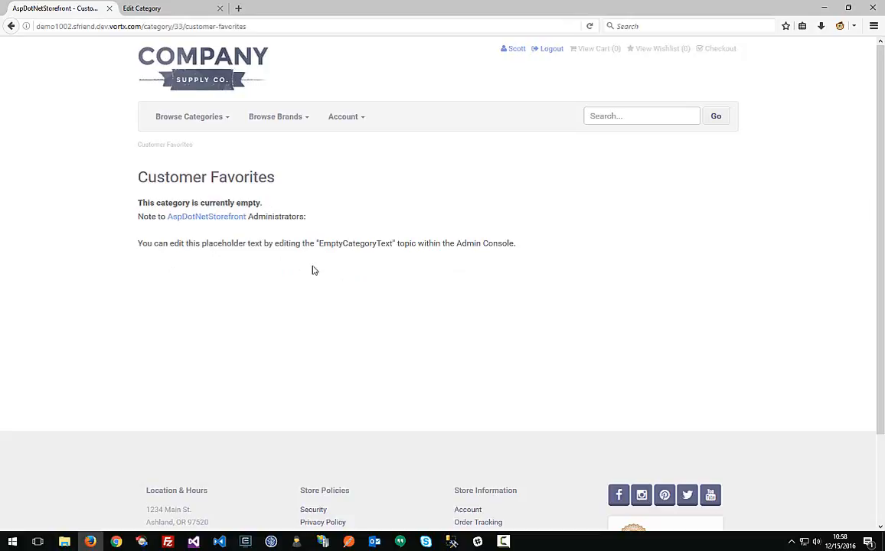
# Give the Customer Favorites category the description "This is my new category that has products our customer's love." and save it.
pyautogui.click(181, 13)
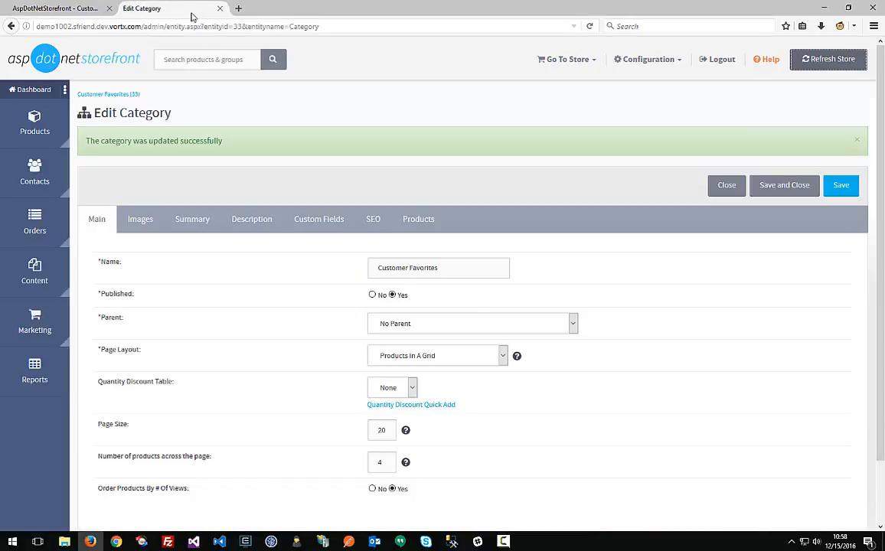
pyautogui.click(255, 223)
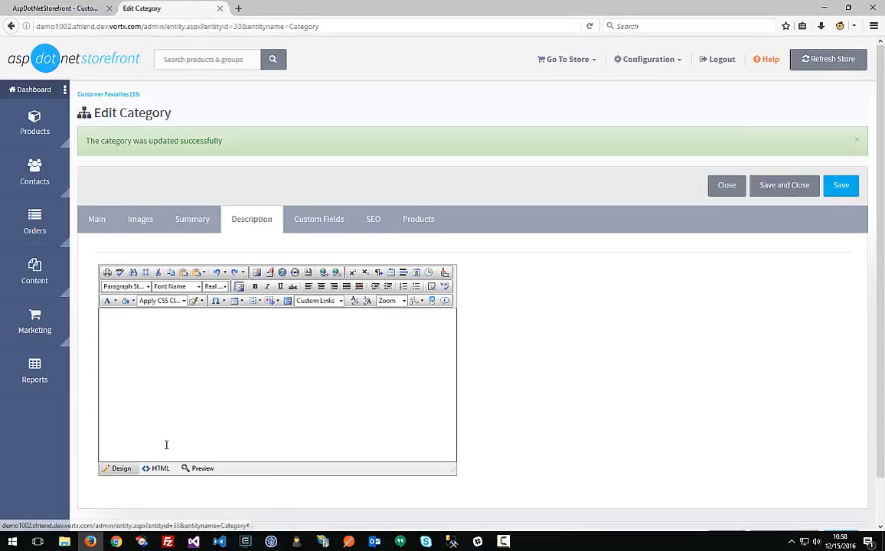
pyautogui.click(158, 469)
pyautogui.click(119, 469)
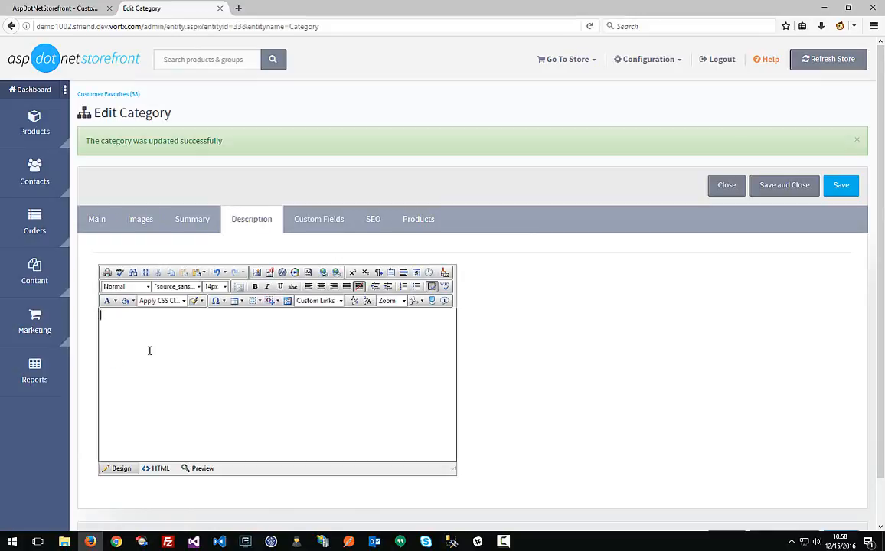
pyautogui.write("This is my new category that has products our customer's love.")
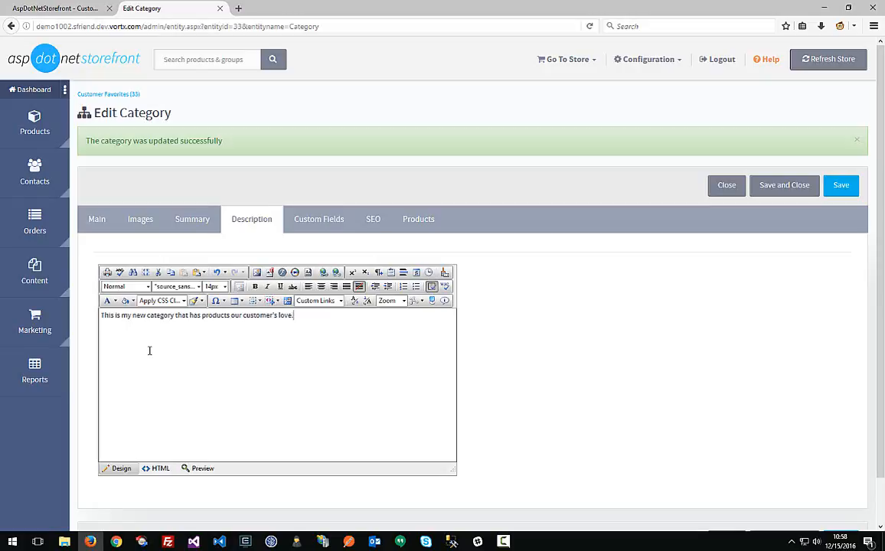
pyautogui.click(840, 184)
# Reload the Customer Favorites storefront page and examine its description and the empty-category placeholder text.
pyautogui.click(73, 6)
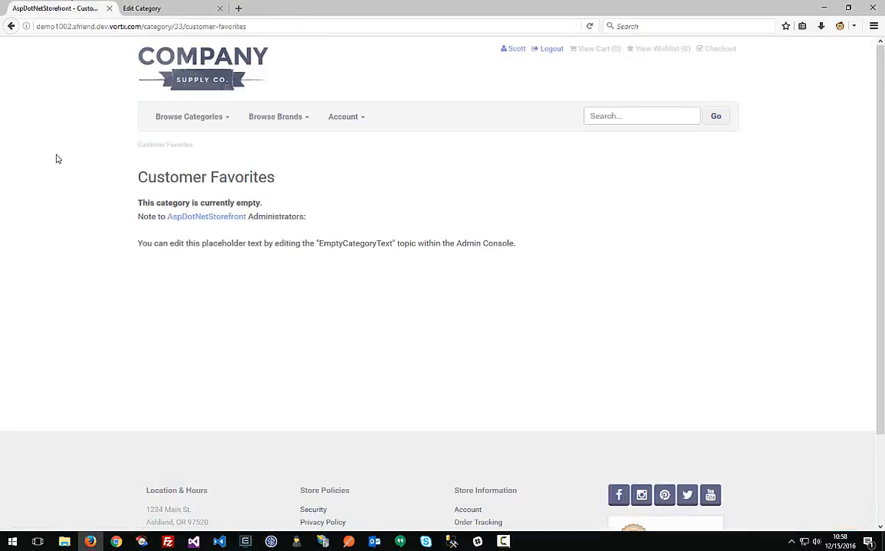
pyautogui.press('F5')
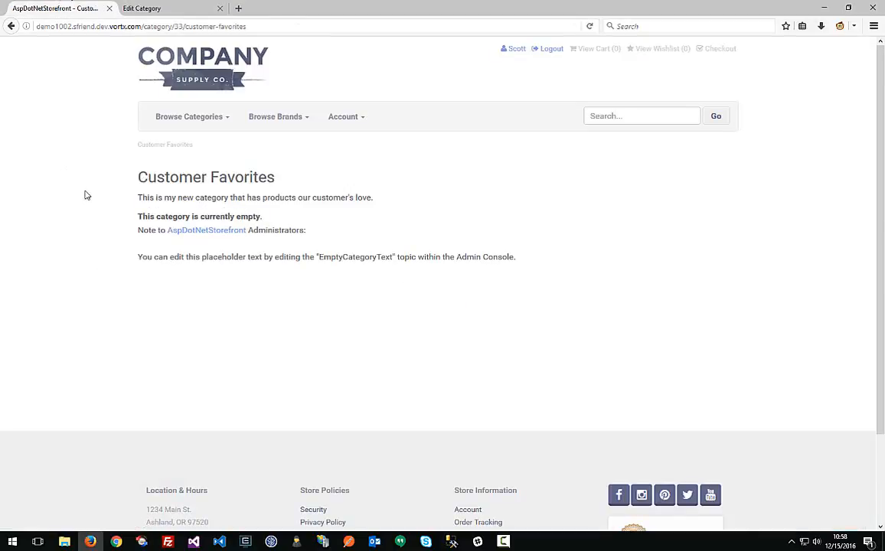
pyautogui.moveTo(138, 199); pyautogui.dragTo(388, 202)
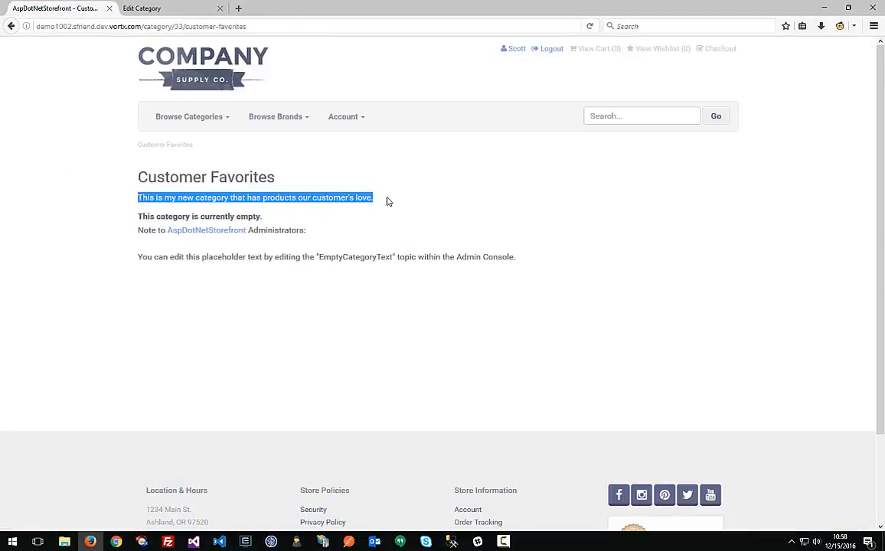
pyautogui.click(388, 202)
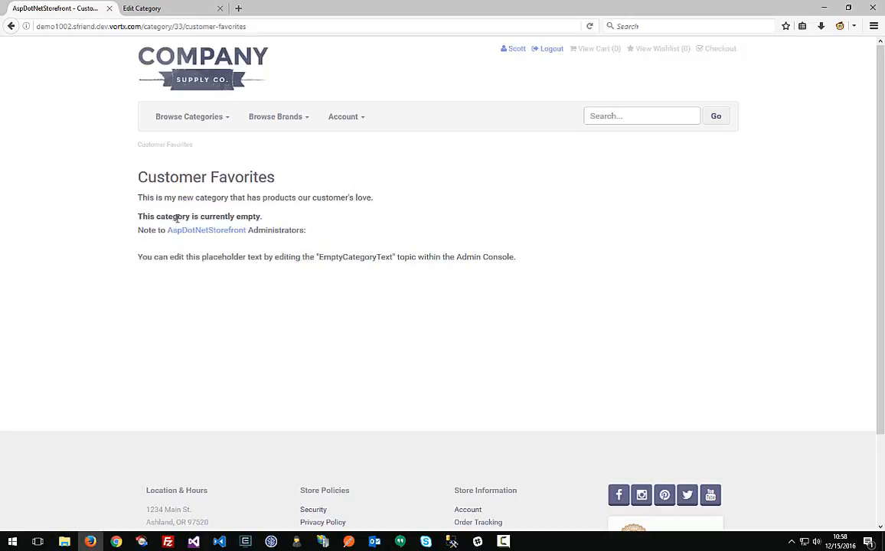
pyautogui.moveTo(138, 218); pyautogui.dragTo(520, 256)
pyautogui.click(537, 257)
pyautogui.doubleClick(330, 257)
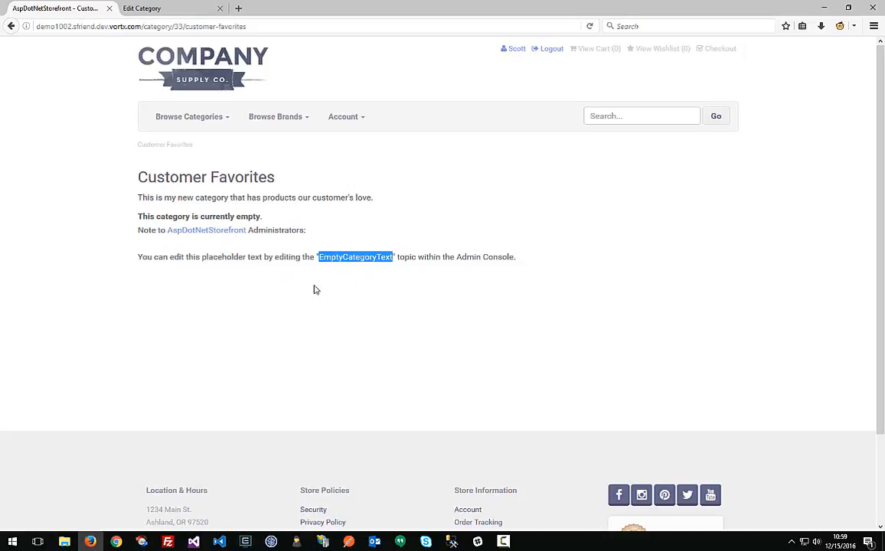
# Return to the admin console and list the unmapped products on the product mapping page for Customer Favorites.
pyautogui.click(140, 14)
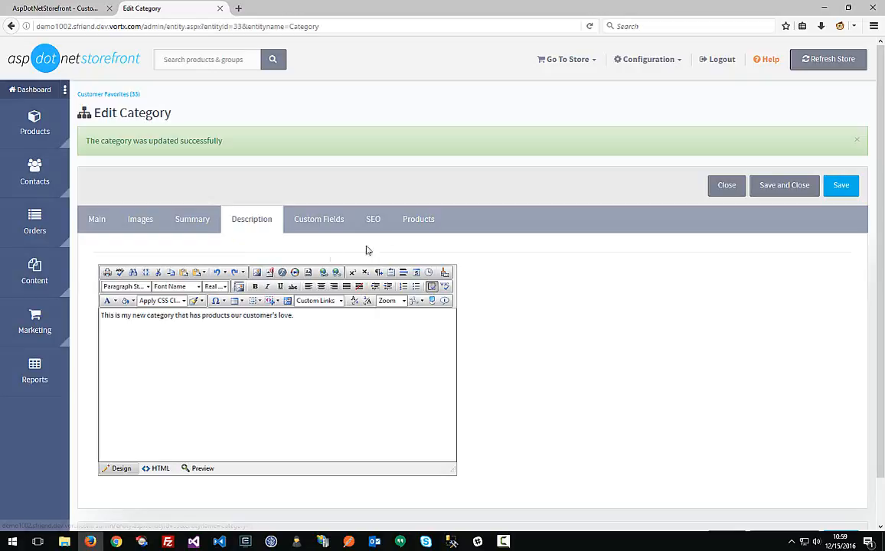
pyautogui.click(420, 226)
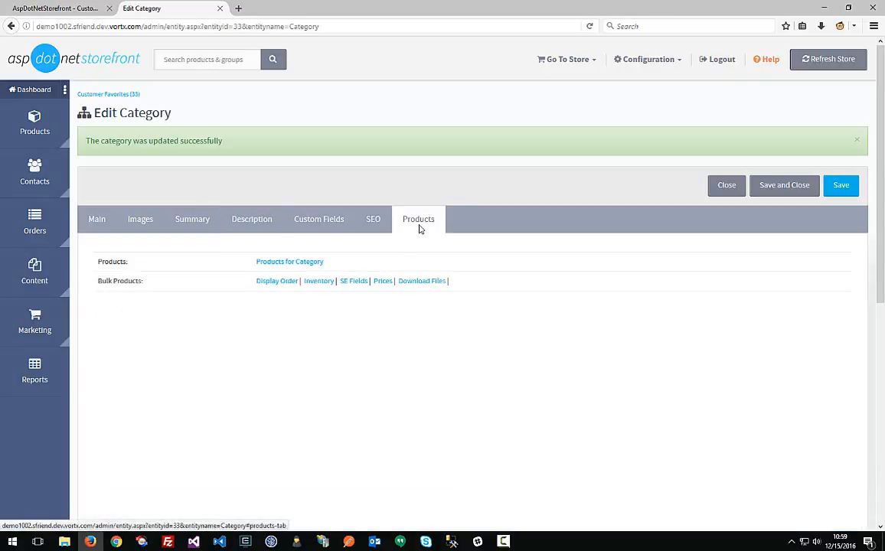
pyautogui.click(269, 264)
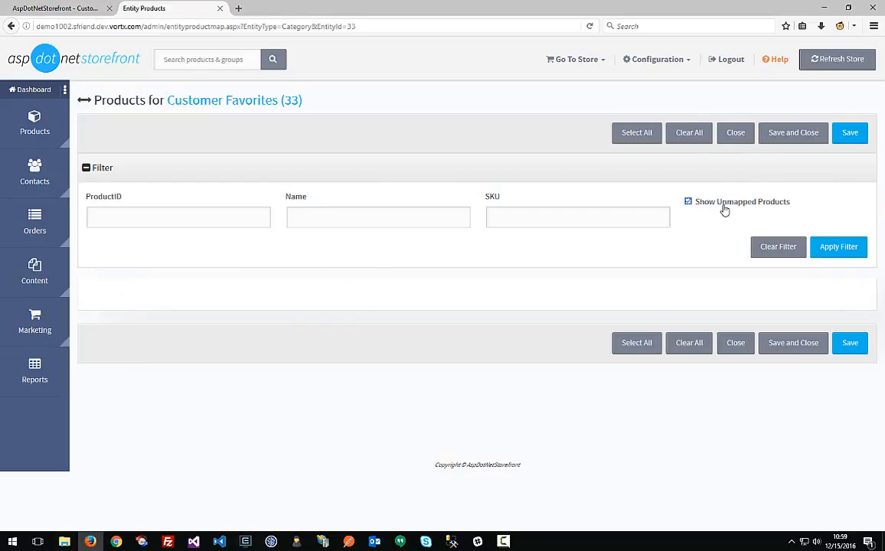
pyautogui.click(838, 251)
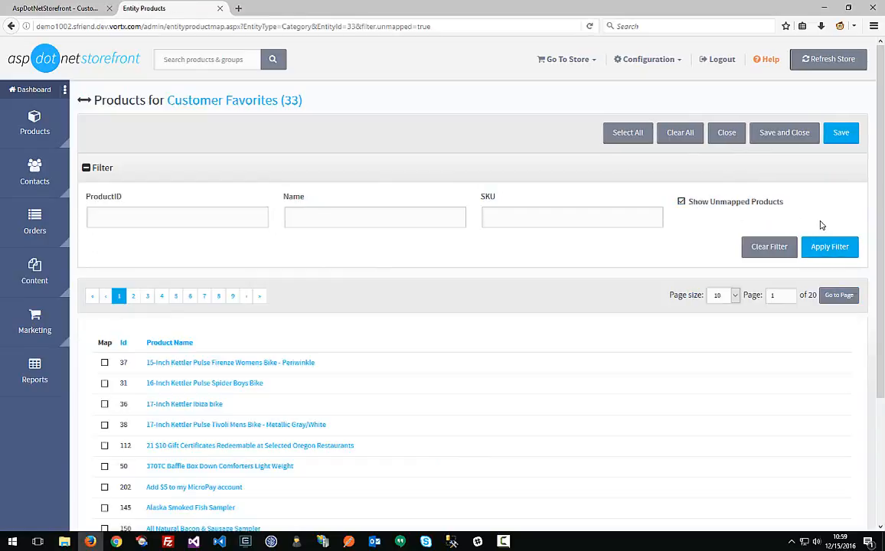
# Map the 15-Inch Kettler Pulse Firenze Womens Bike - Periwinkle and the 17-Inch Kettler Ibiza bike to Customer Favorites and save.
pyautogui.scroll(-1, 214, 262)
pyautogui.scroll(-3, 238, 252)
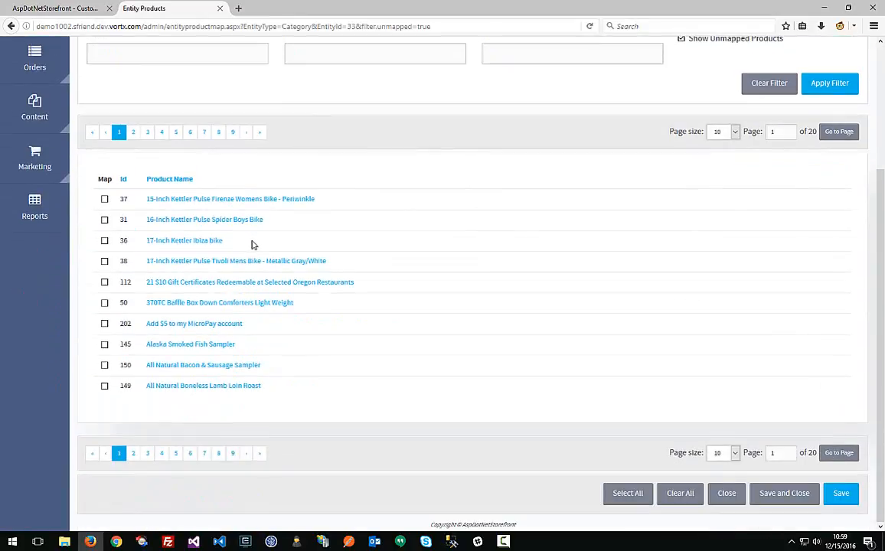
pyautogui.scroll(2, 257, 255)
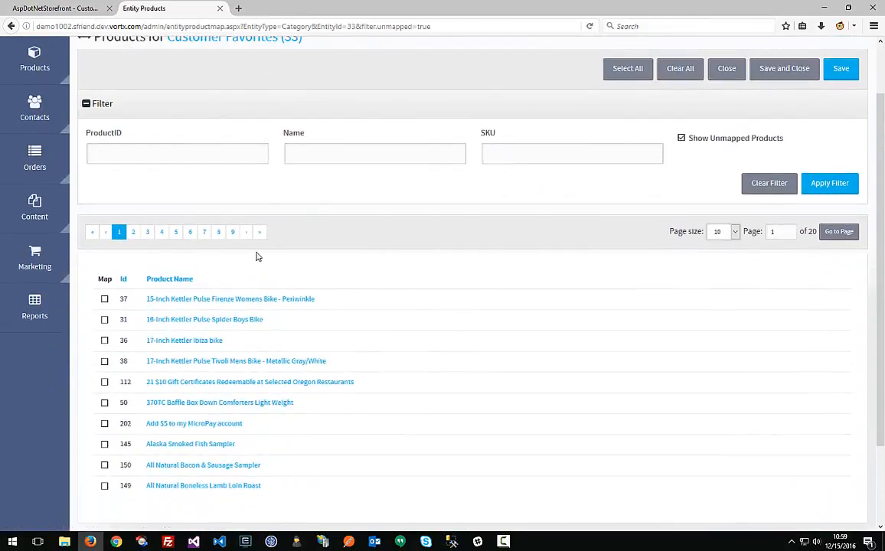
pyautogui.click(307, 155)
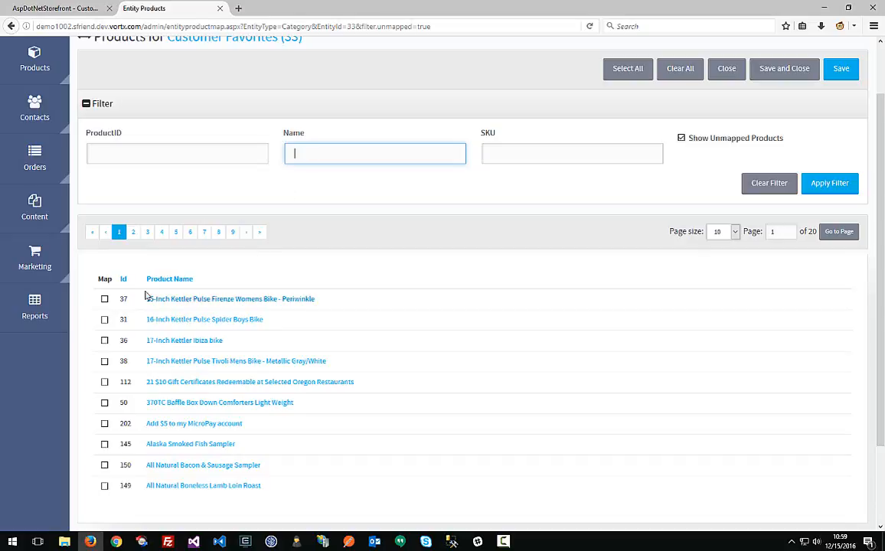
pyautogui.click(105, 299)
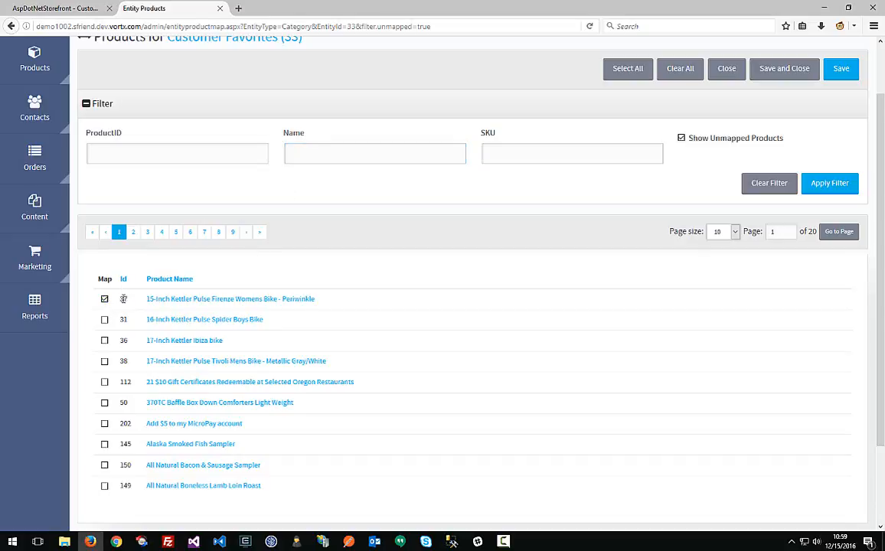
pyautogui.click(105, 340)
pyautogui.scroll(-3, 796, 414)
pyautogui.click(840, 491)
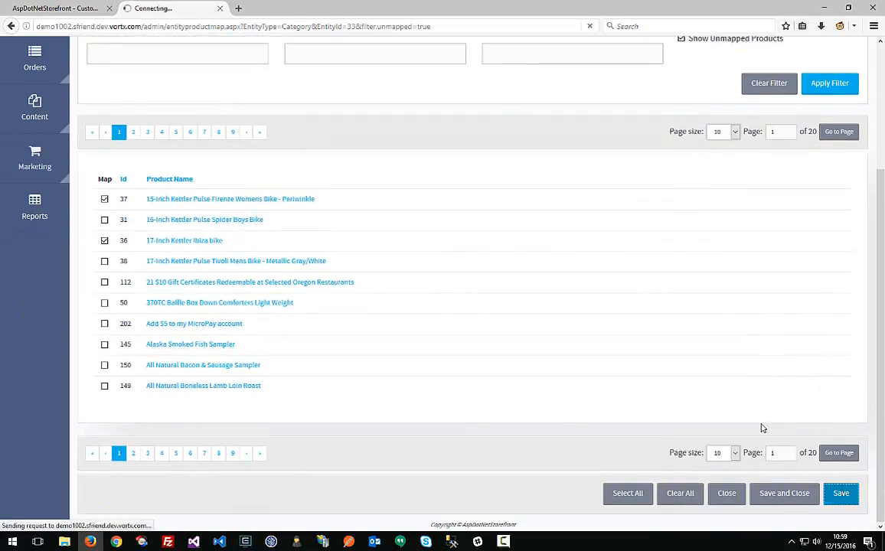
# From page 6, map I Am Legend DVD, Illuminated Pedestal Spot Light, Jarlsberg Imported 22 lb. Wheel, Joseph Abboud 1000TC Down Comforter and Kettler Classic Flyer Air Tire Wagon; save.
pyautogui.scroll(-2, 203, 307)
pyautogui.click(191, 288)
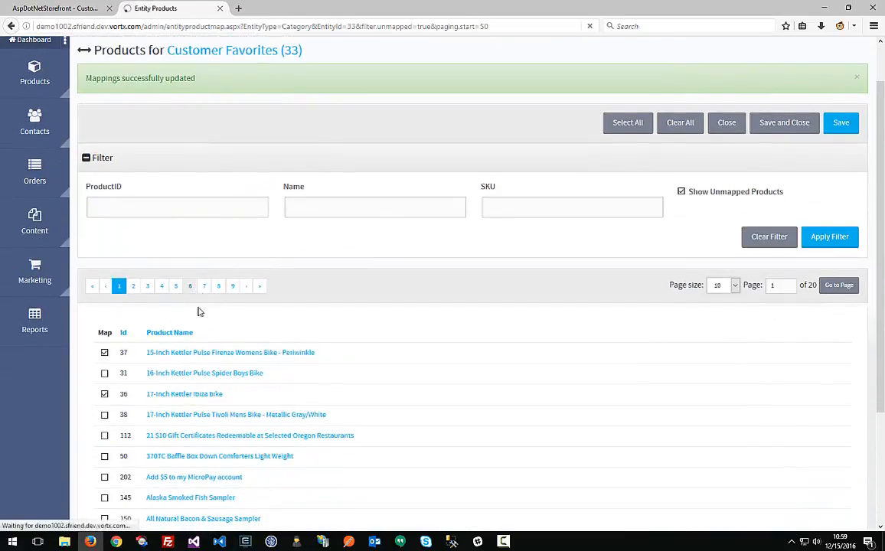
pyautogui.scroll(-2, 168, 306)
pyautogui.click(104, 274)
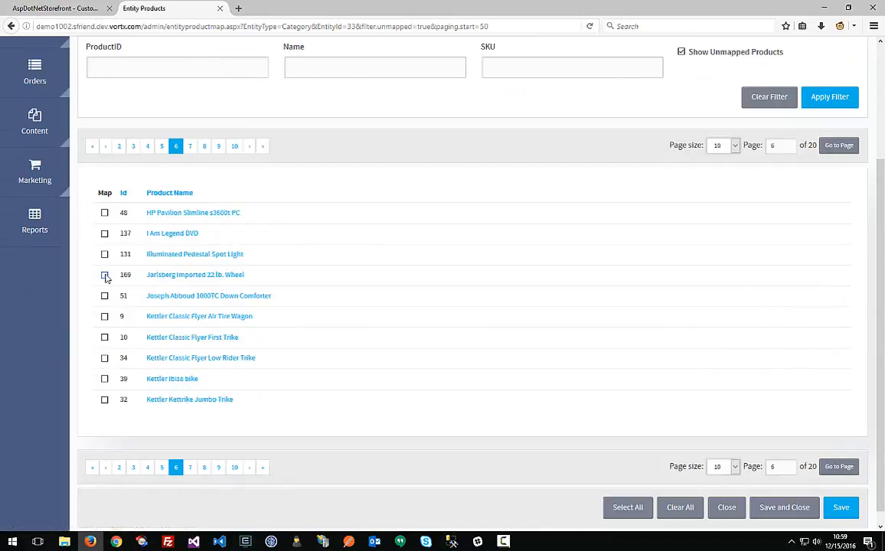
pyautogui.click(105, 234)
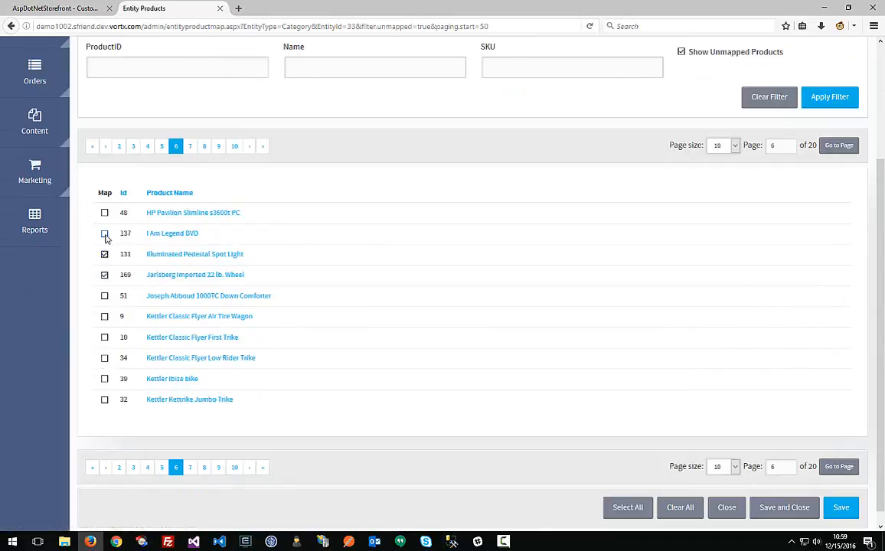
pyautogui.click(104, 316)
pyautogui.click(104, 295)
pyautogui.click(839, 505)
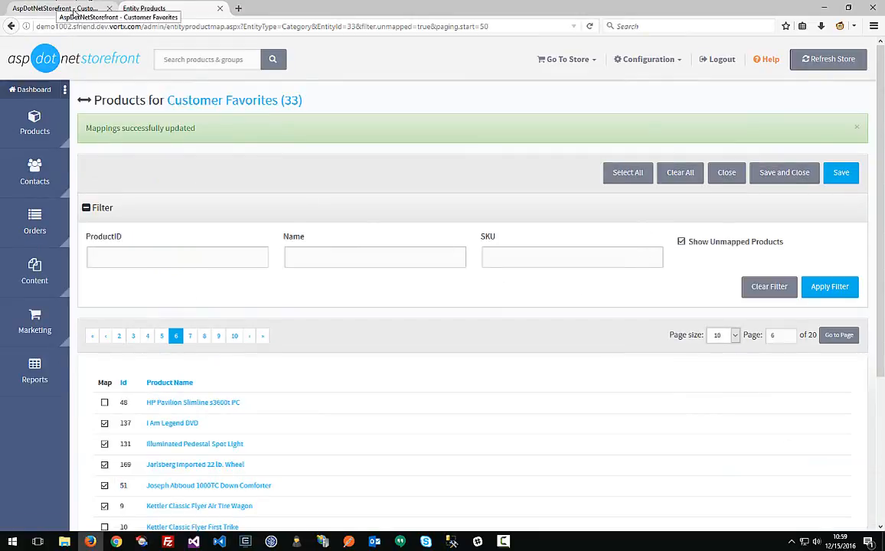
# Refresh the store from the admin console and reload the Customer Favorites storefront page to examine its products.
pyautogui.click(849, 61)
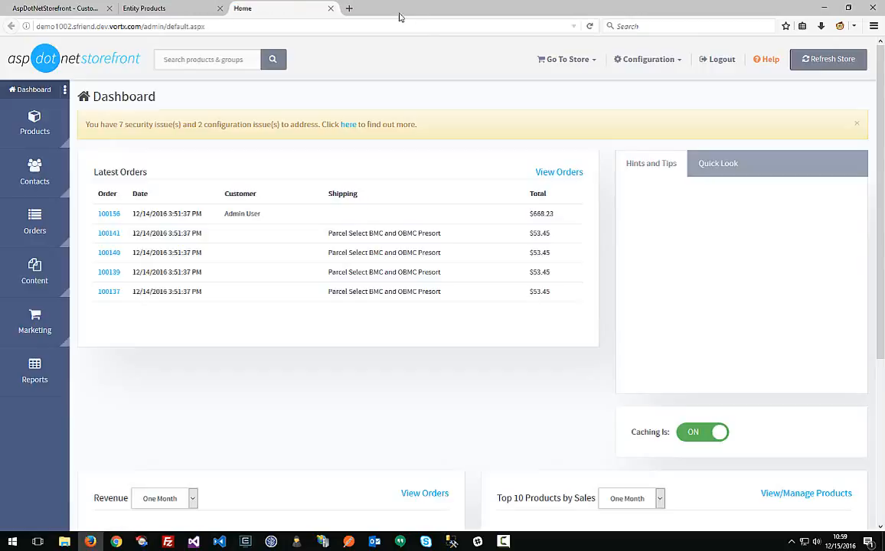
pyautogui.click(330, 9)
pyautogui.click(76, 8)
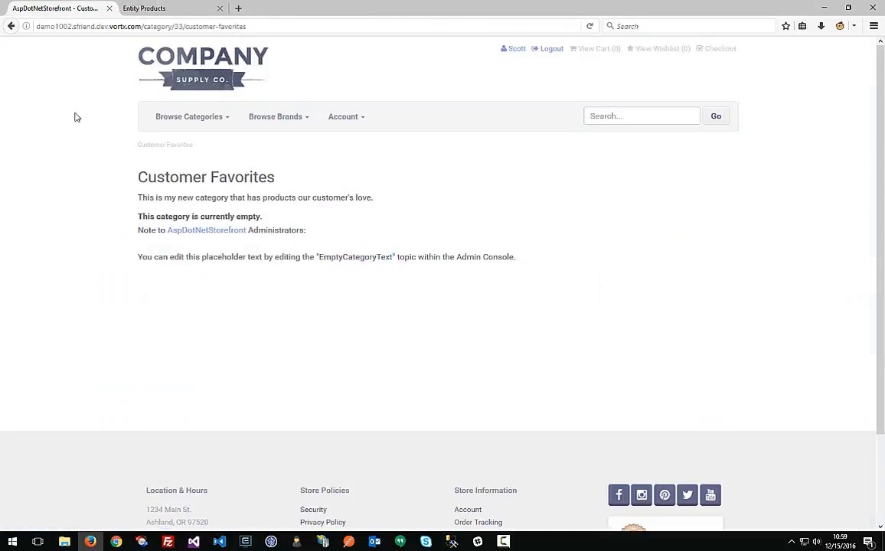
pyautogui.press('F5')
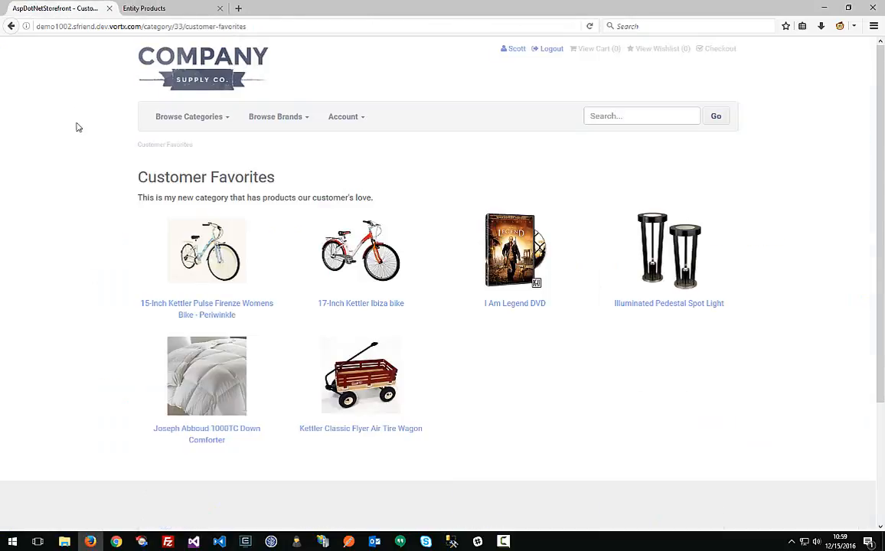
pyautogui.scroll(-1, 96, 174)
pyautogui.scroll(1, 97, 175)
# Look through the category list in the admin console and review the main settings of Customer Favorites, closing it without saving.
pyautogui.click(176, 9)
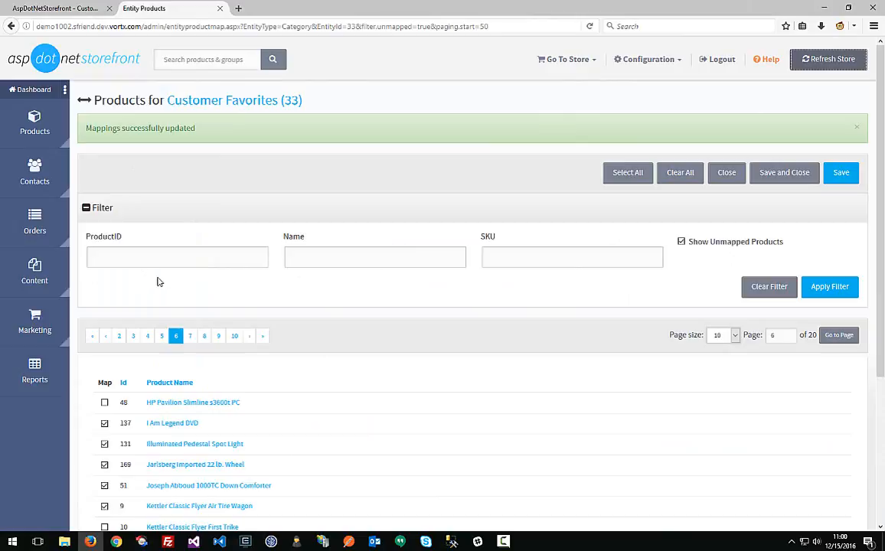
pyautogui.moveTo(53, 130)
pyautogui.click(113, 200)
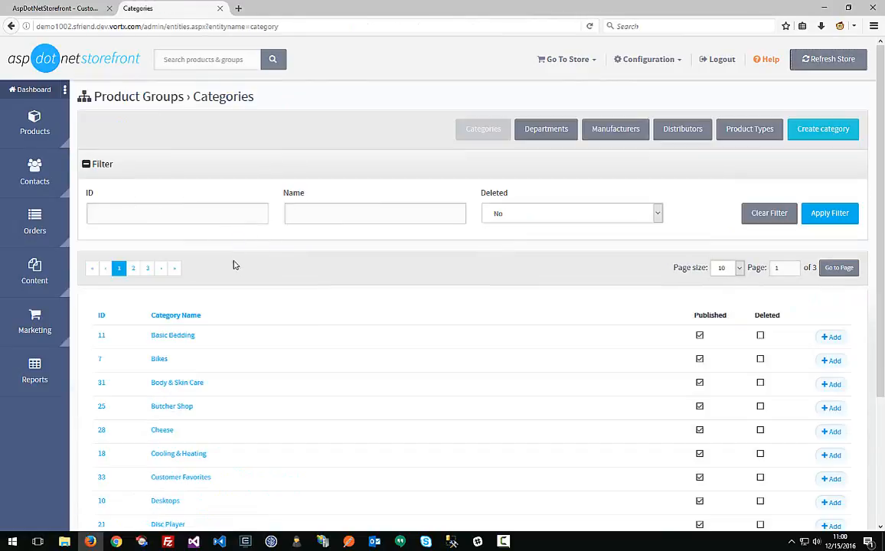
pyautogui.scroll(-4, 239, 269)
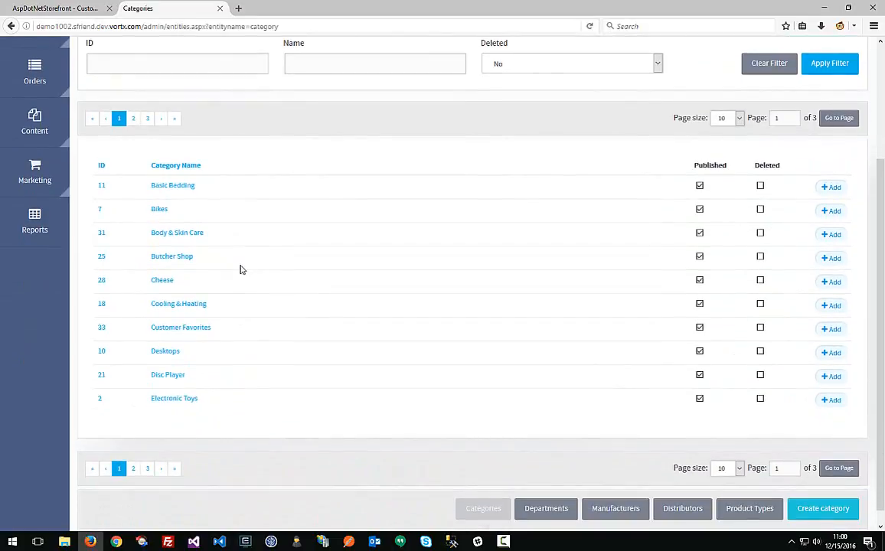
pyautogui.scroll(1, 308, 126)
pyautogui.click(328, 113)
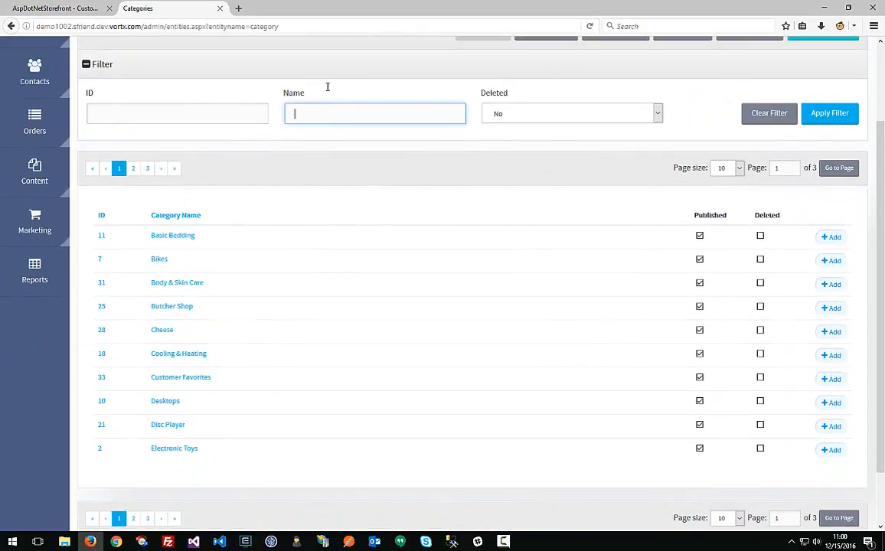
pyautogui.click(175, 379)
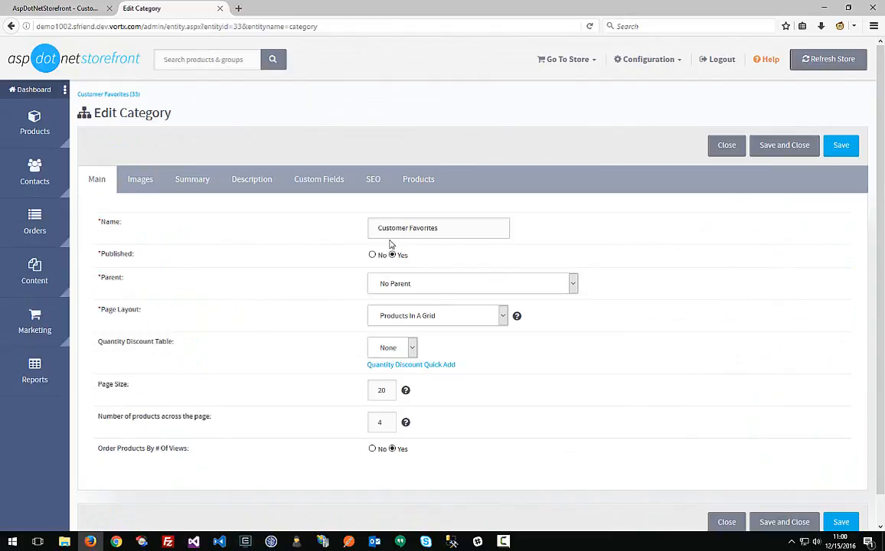
pyautogui.click(731, 147)
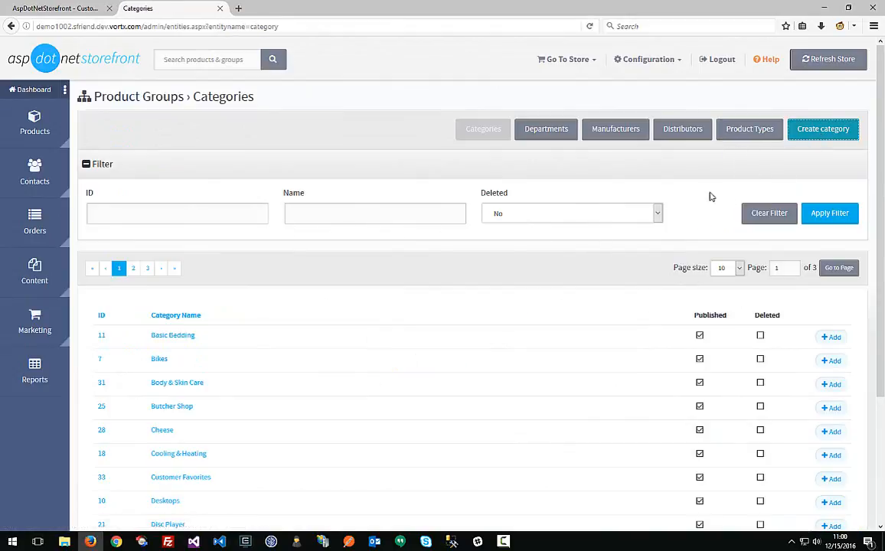
# Create and save a new category named Favorite Toys with Customer Favorites as its parent.
pyautogui.click(800, 132)
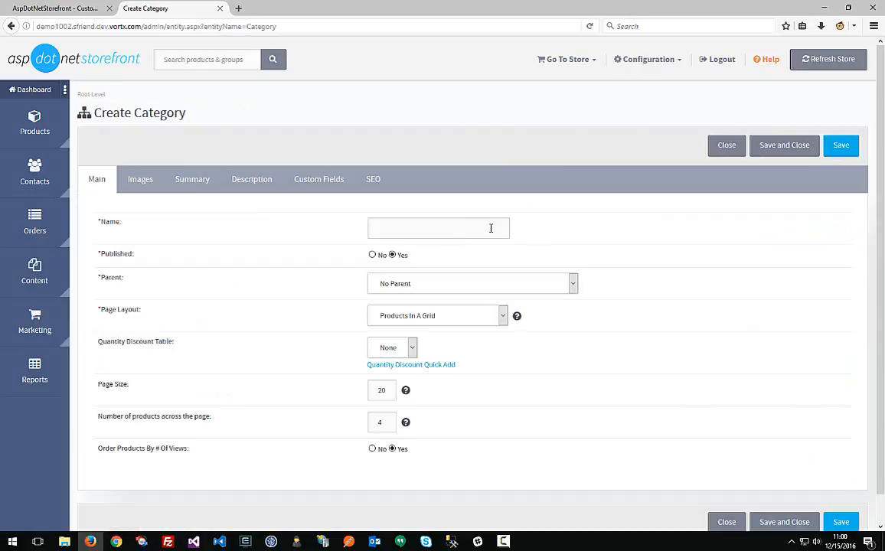
pyautogui.click(435, 229)
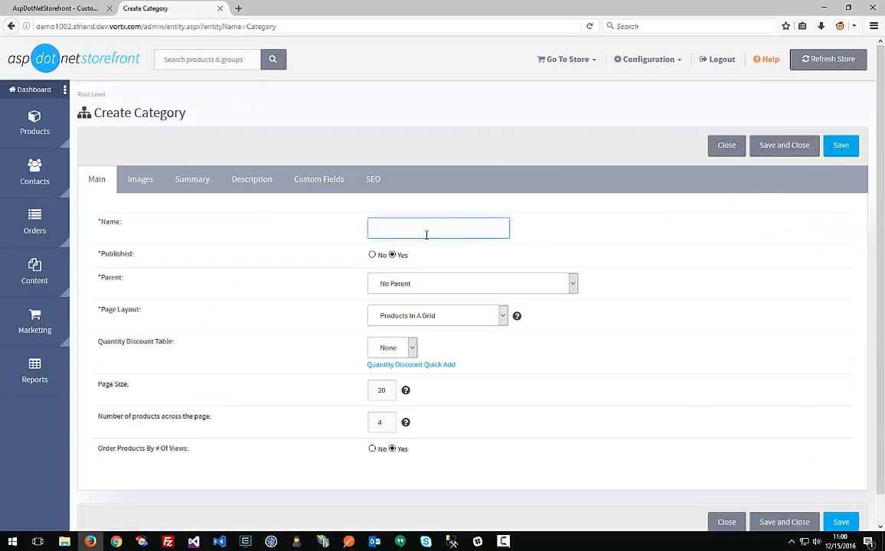
pyautogui.write('Favorite')
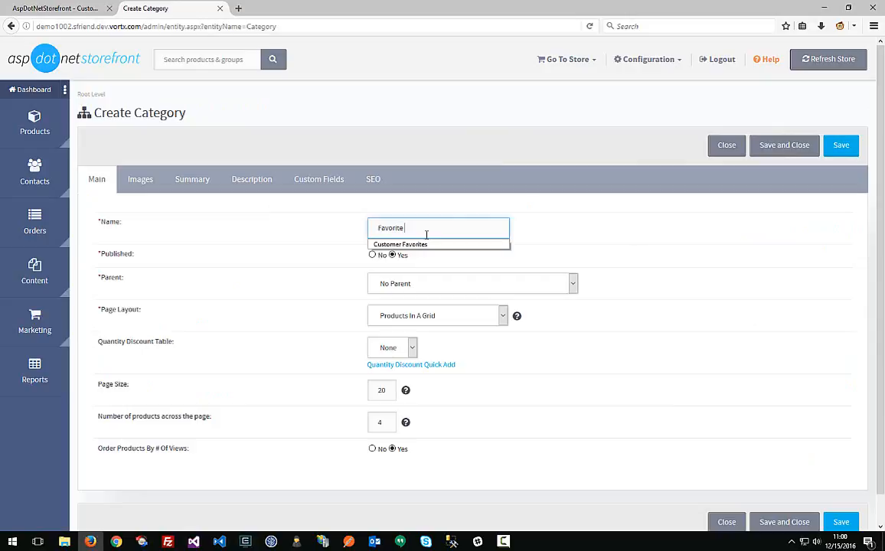
pyautogui.write(' Toys')
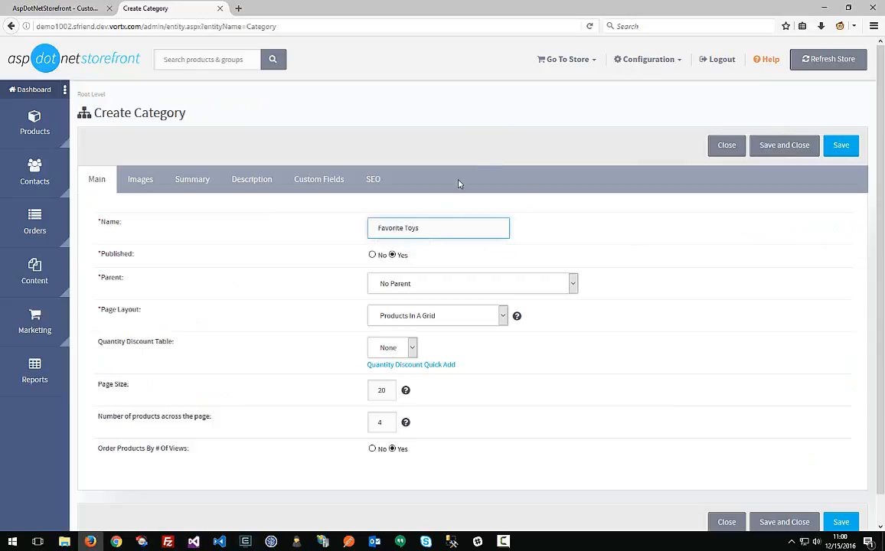
pyautogui.click(482, 282)
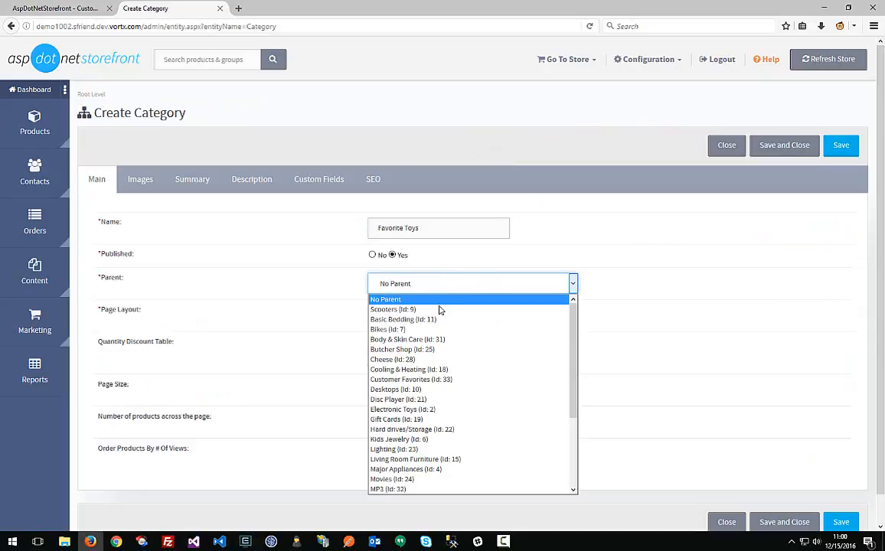
pyautogui.click(399, 380)
pyautogui.click(850, 148)
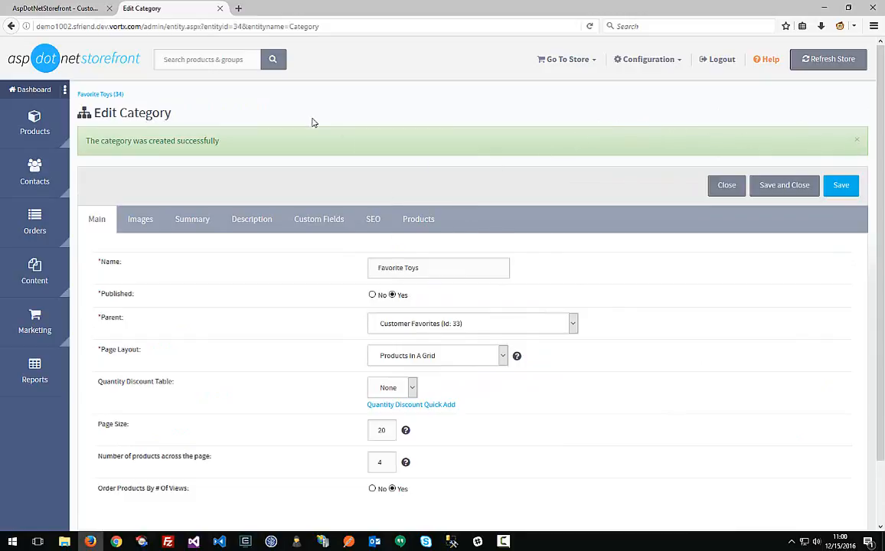
# Refresh the store and check the Favorite Toys subcategory from the reloaded Customer Favorites storefront page.
pyautogui.click(835, 59)
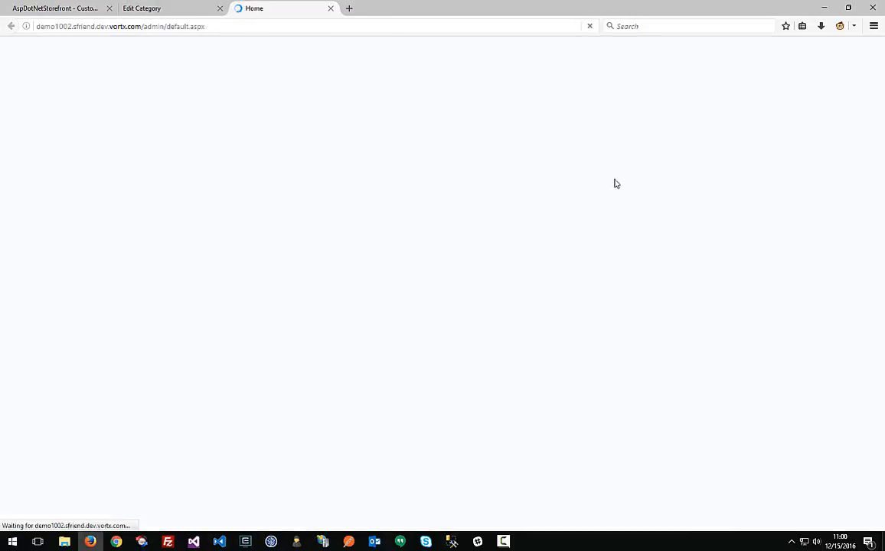
pyautogui.hotkey('ctrl', 'w')
pyautogui.click(59, 8)
pyautogui.press('F5')
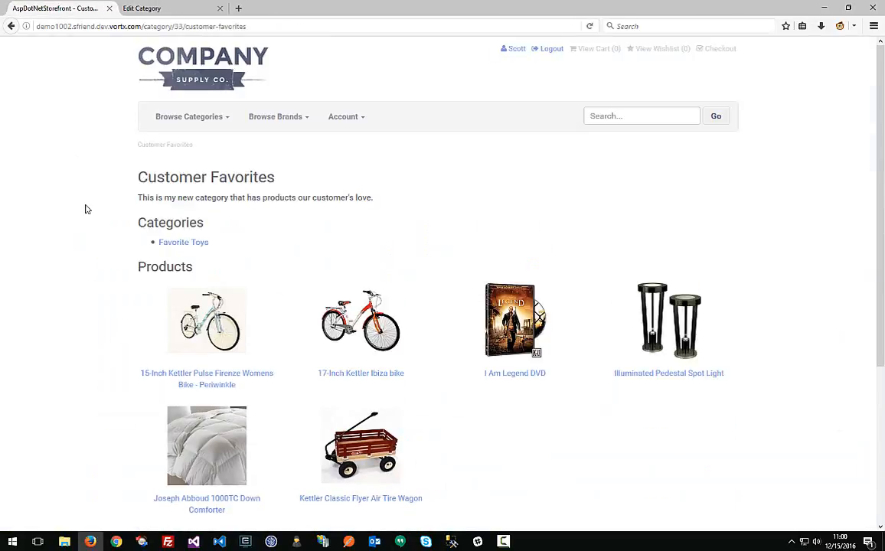
pyautogui.click(180, 248)
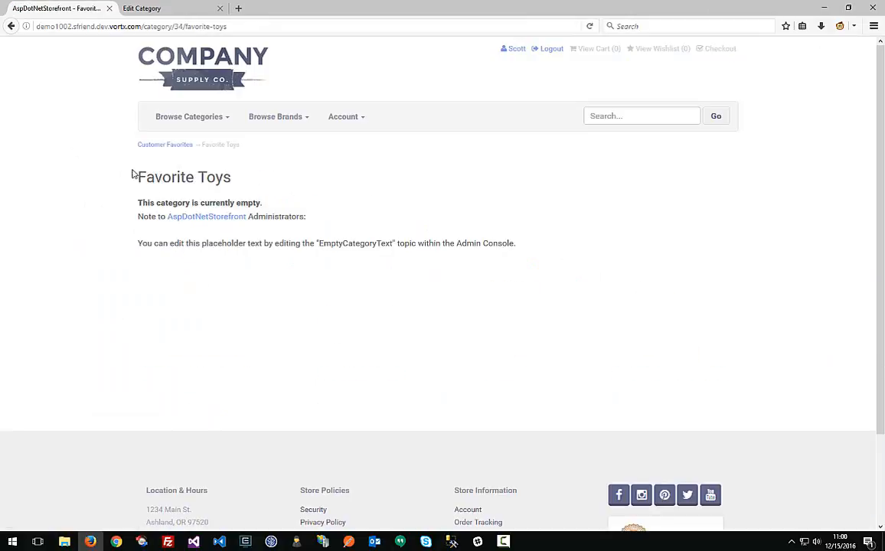
pyautogui.click(11, 26)
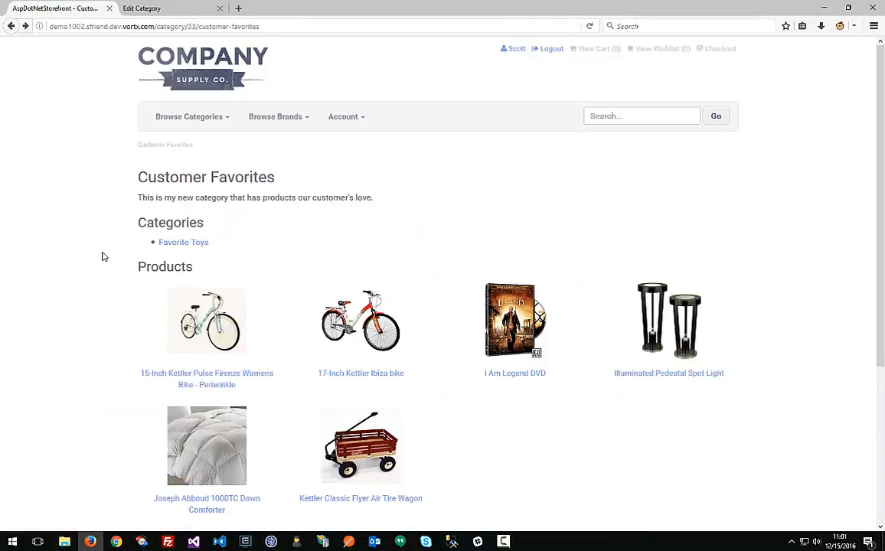
# Open the configuration settings in the admin console and filter them by "subcat".
pyautogui.click(141, 8)
pyautogui.click(666, 61)
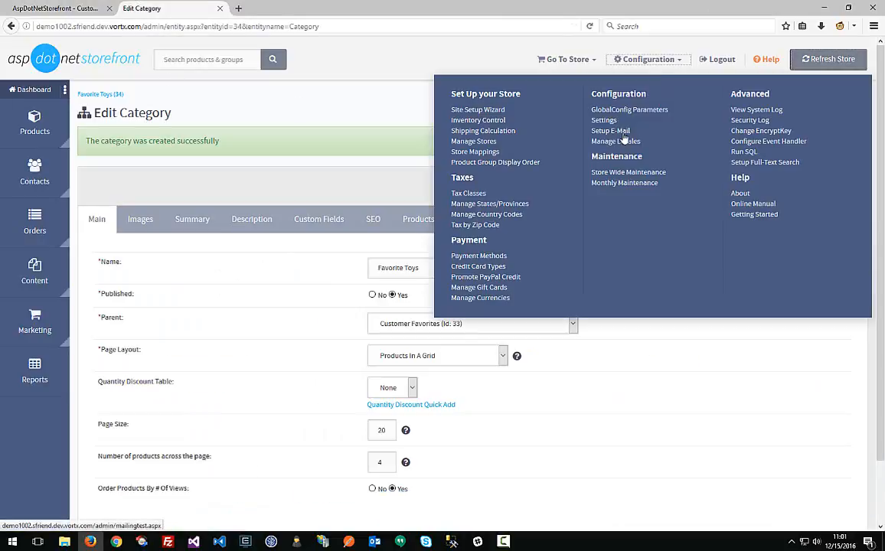
pyautogui.click(612, 124)
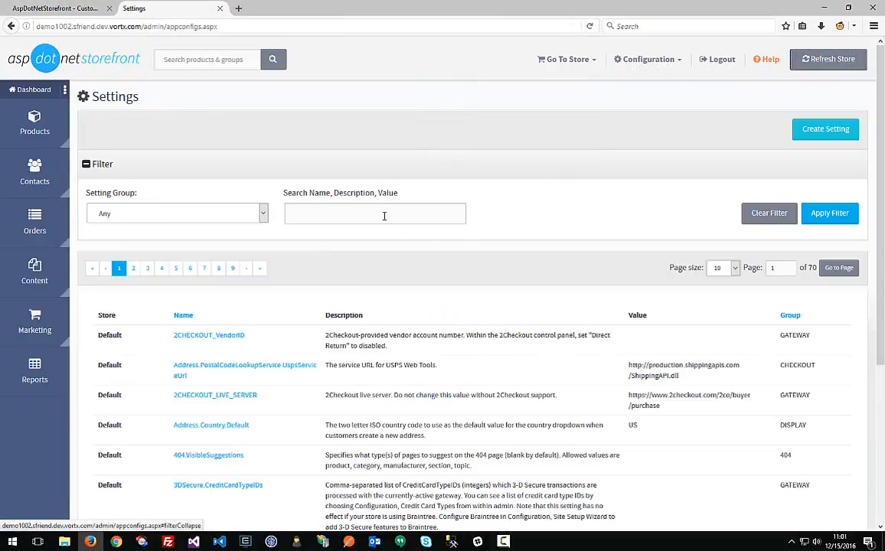
pyautogui.click(626, 63)
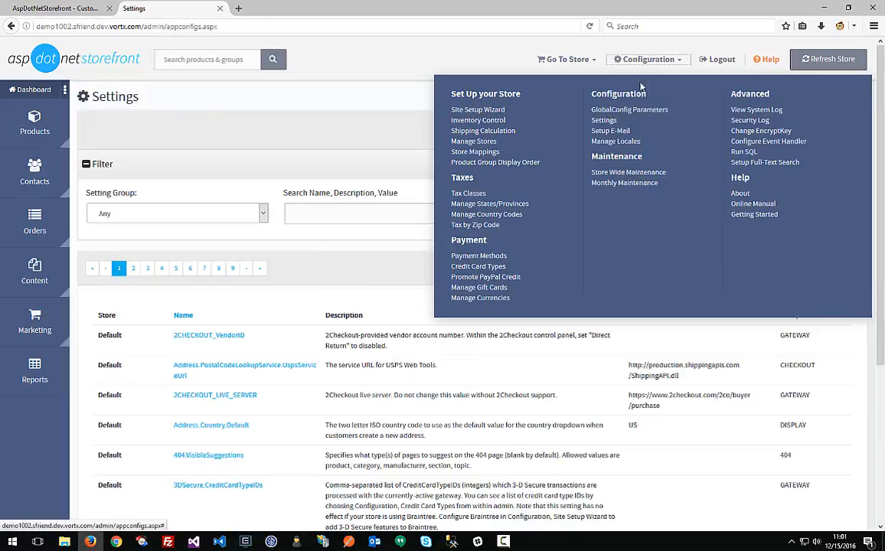
pyautogui.click(597, 120)
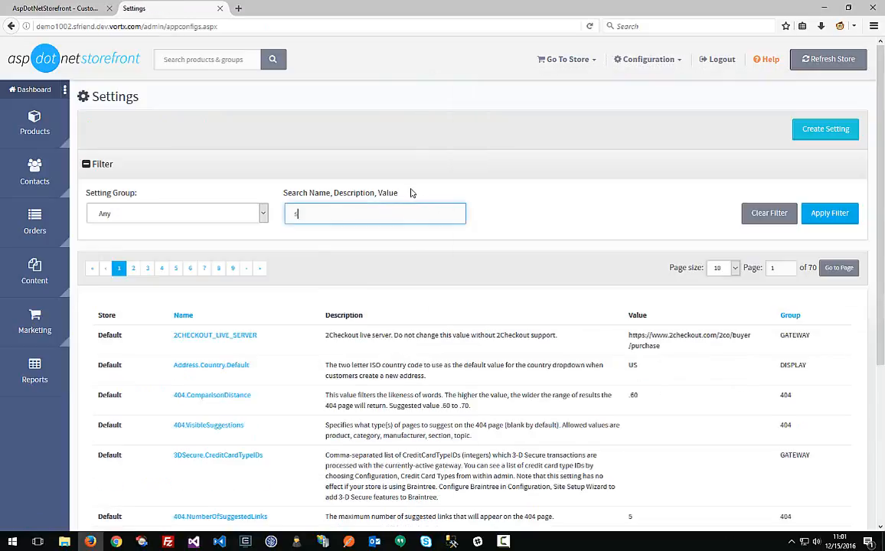
pyautogui.press('Return')
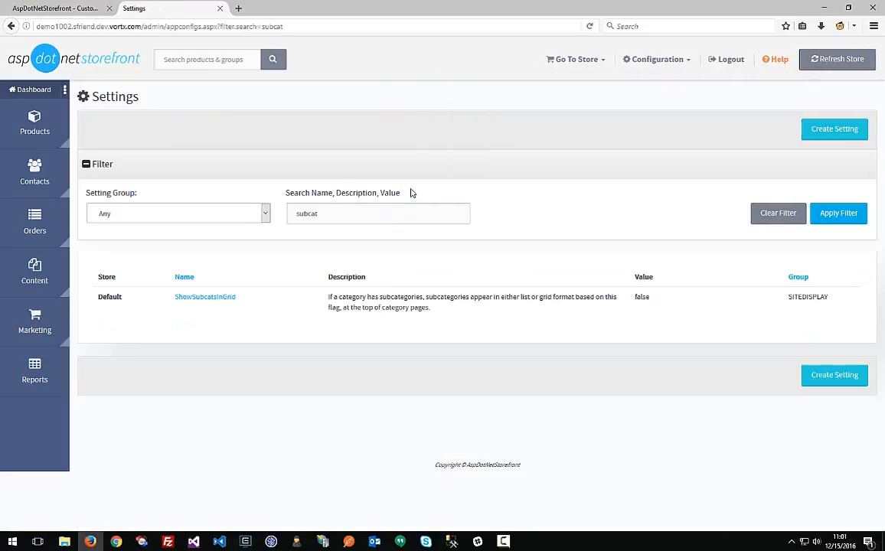
# Set ShowSubcatsInGrid to Yes as the default for all stores and save the setting.
pyautogui.click(221, 299)
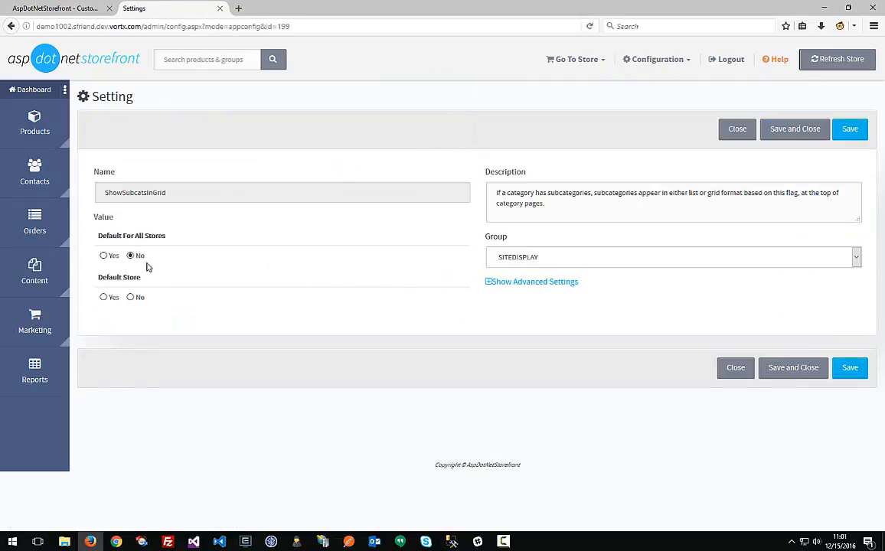
pyautogui.click(104, 255)
pyautogui.click(849, 129)
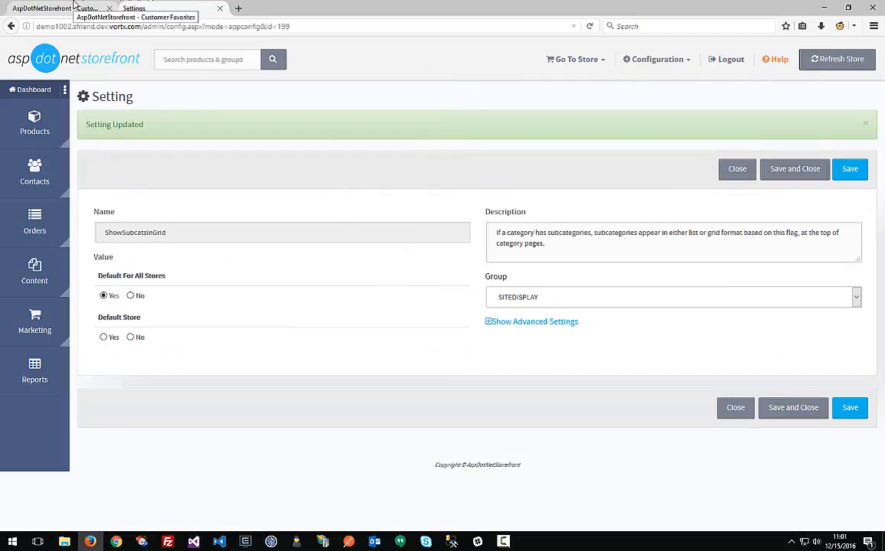
# Refresh the store and return to the Customer Favorites storefront page to check how the subcategory is displayed.
pyautogui.click(805, 61)
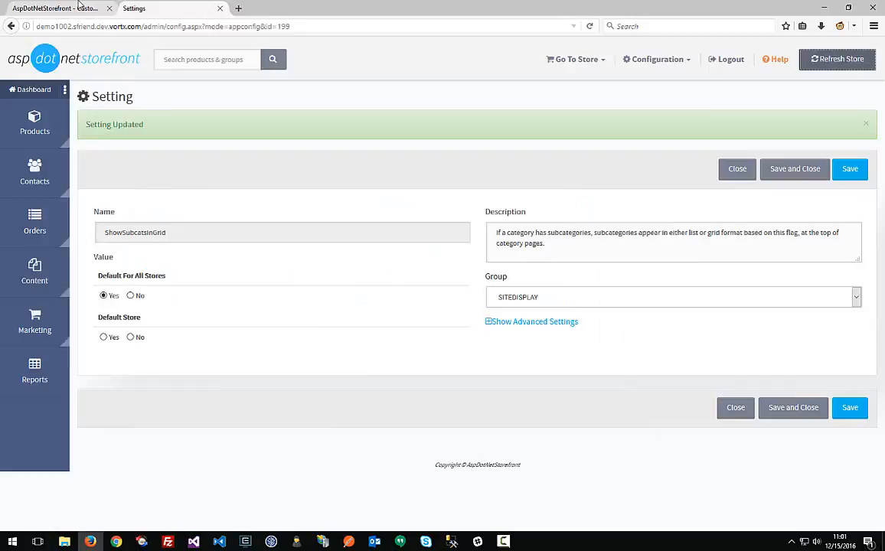
pyautogui.click(54, 8)
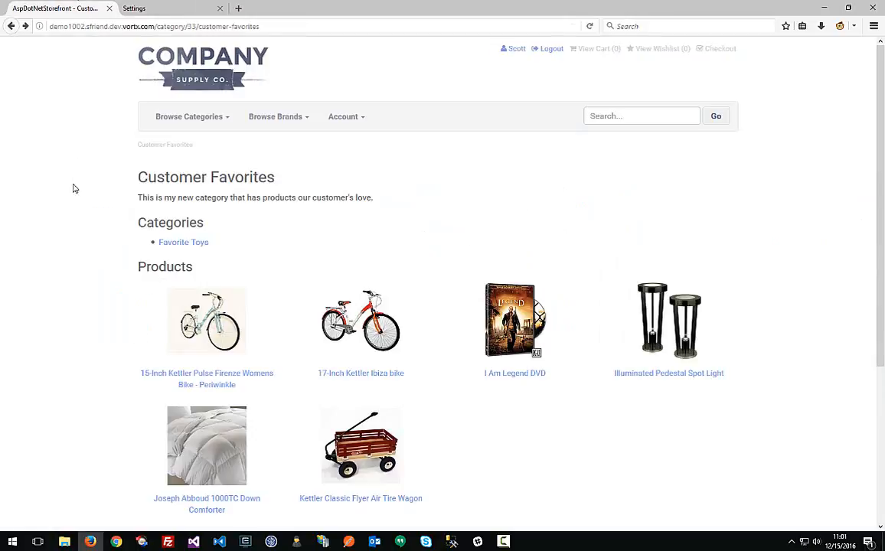